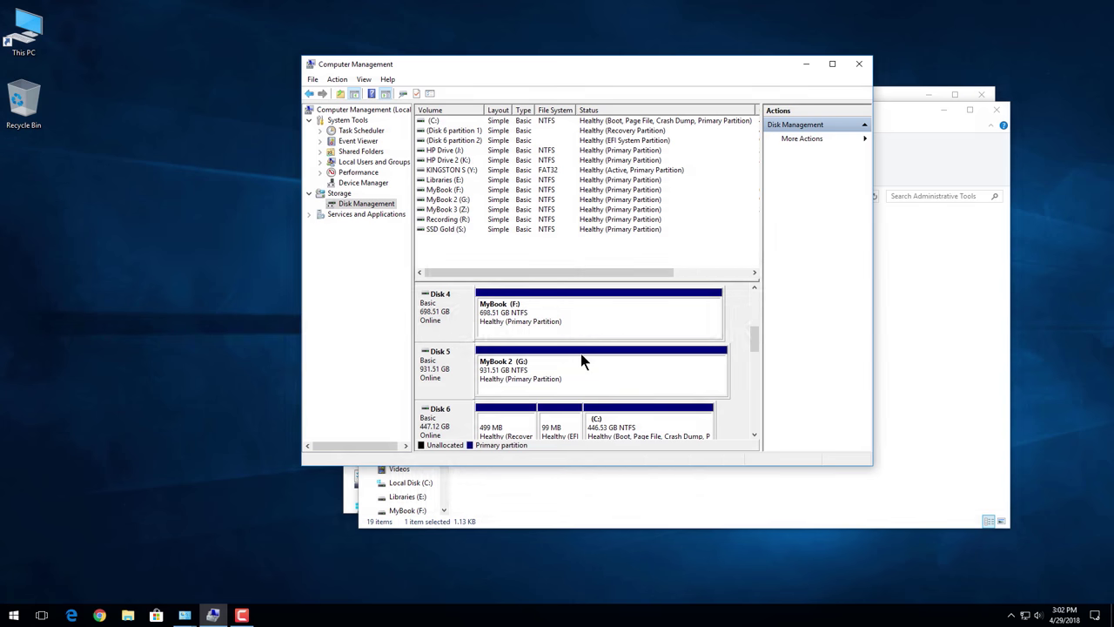
Dismiss the Disk 5 menu and close Computer Management, Administrative Tools and Control Panel.
{"action": "right_click", "coordinate": [443, 357]}
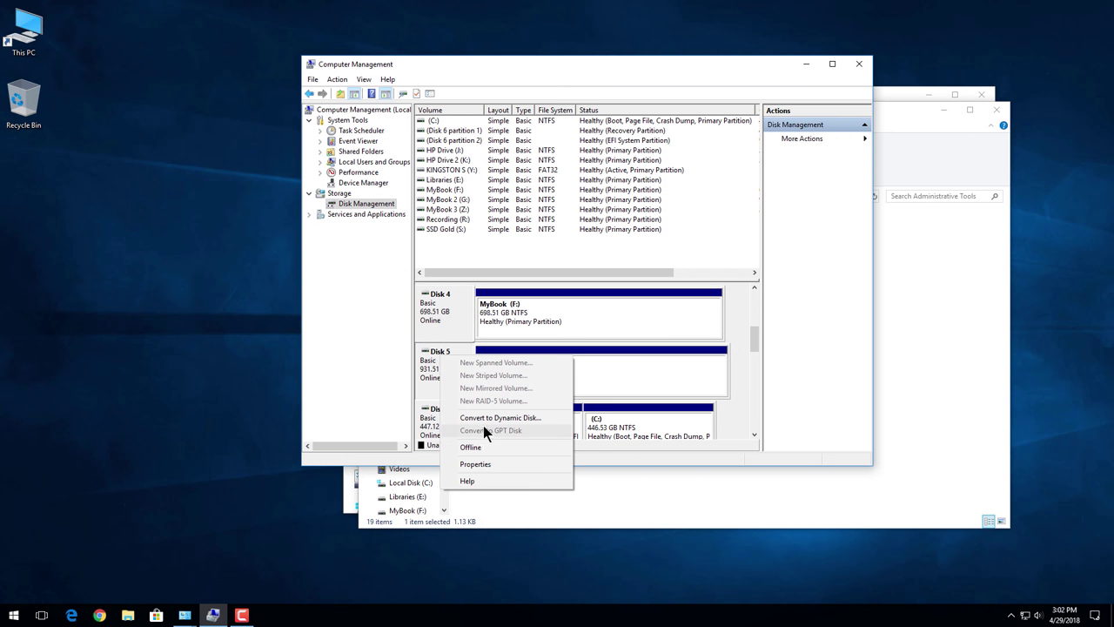
{"action": "left_click", "coordinate": [429, 367]}
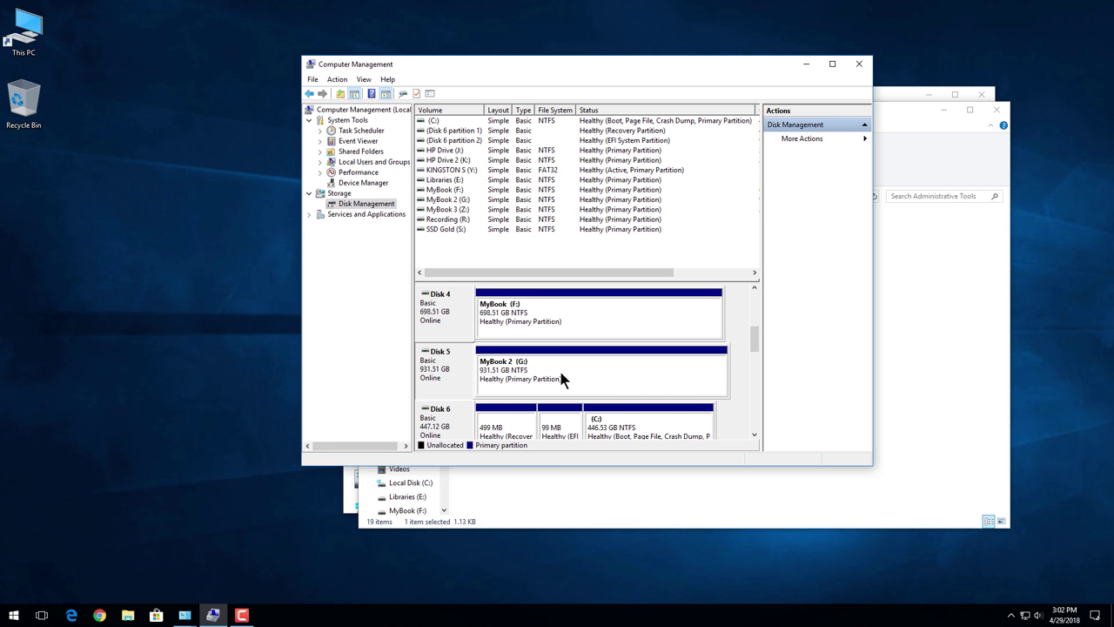
{"action": "left_click", "coordinate": [859, 64]}
{"action": "left_click", "coordinate": [997, 109]}
{"action": "left_click", "coordinate": [985, 95]}
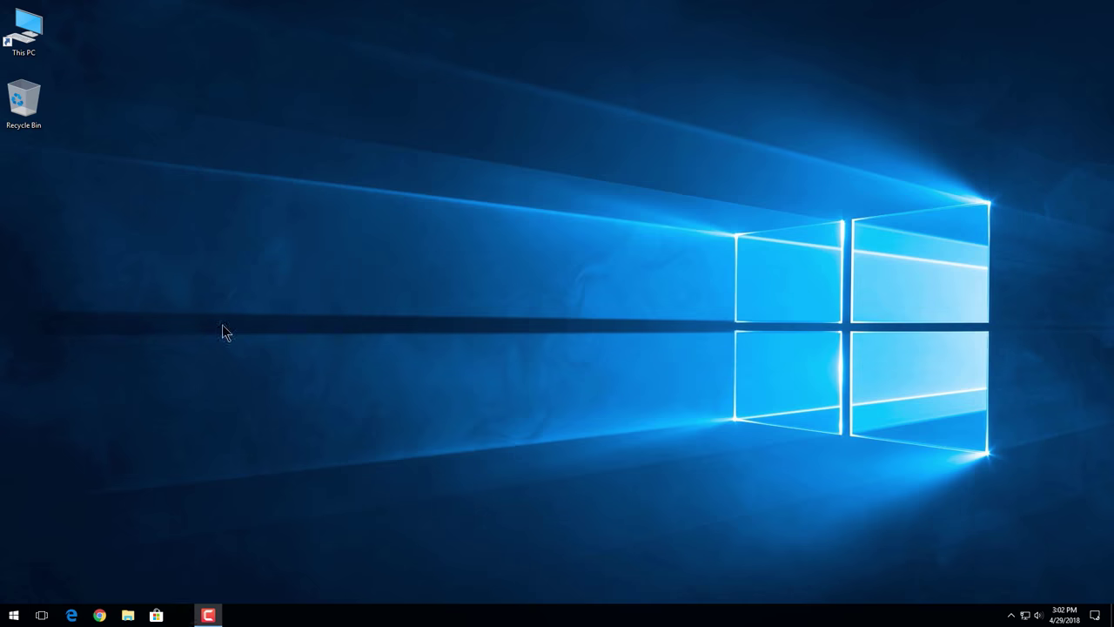
Search Start for 'disk mana', launch standalone Disk Management, then close it.
{"action": "left_click", "coordinate": [13, 616]}
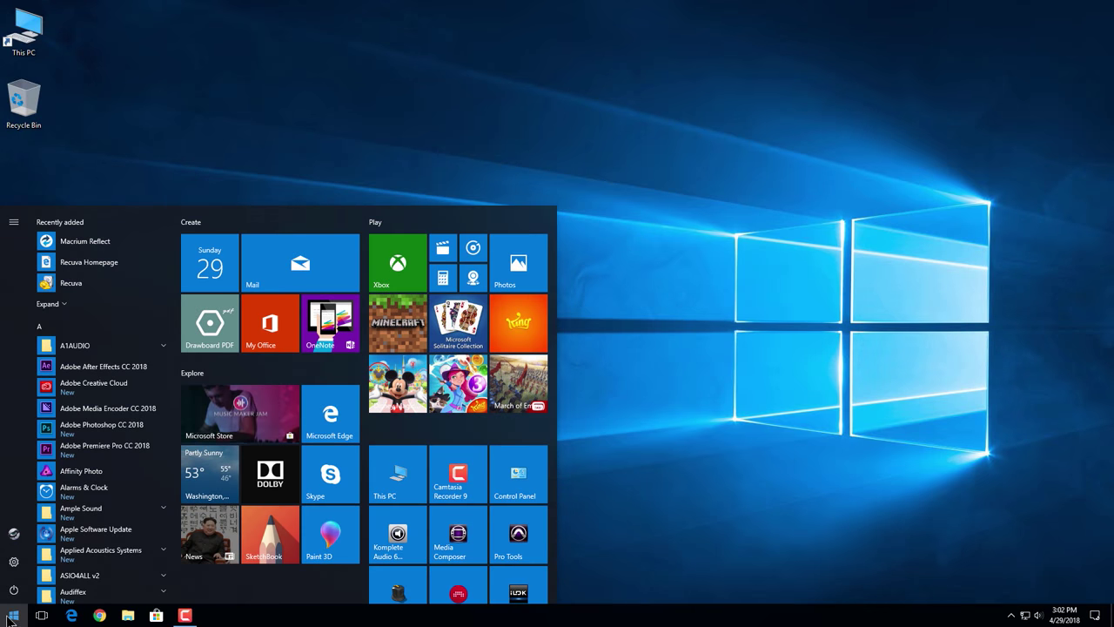
{"action": "type", "text": "di"}
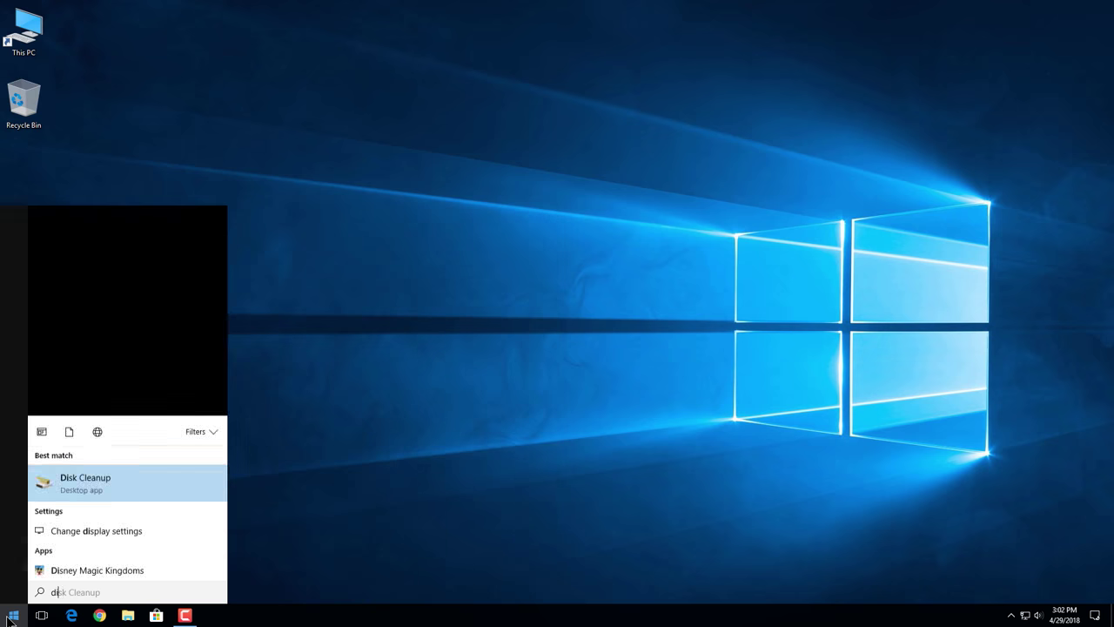
{"action": "type", "text": "sk m"}
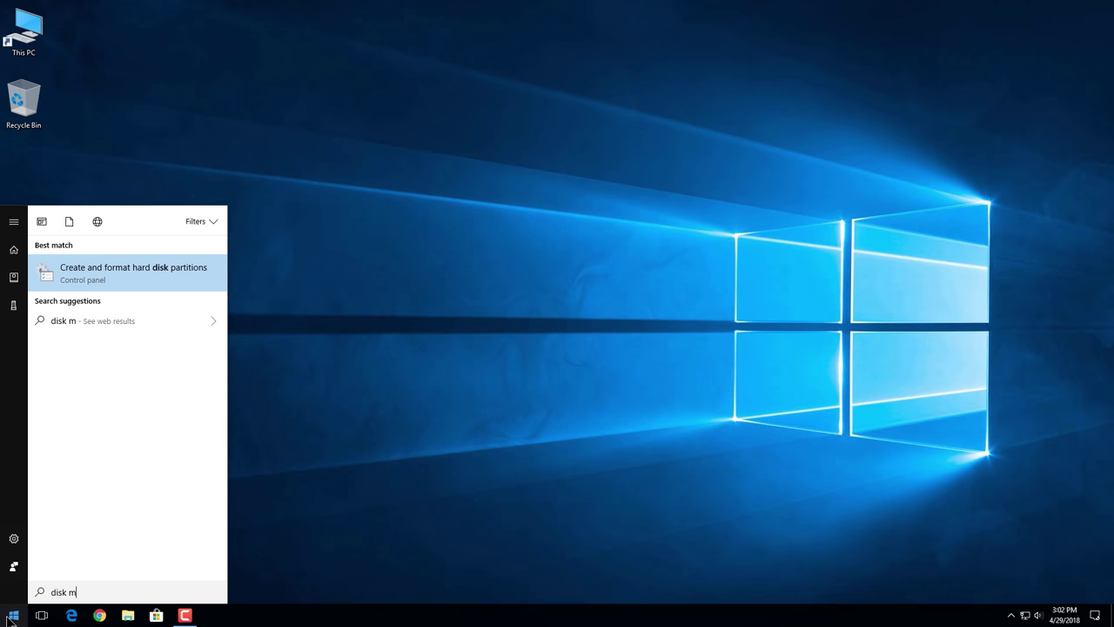
{"action": "type", "text": "ana"}
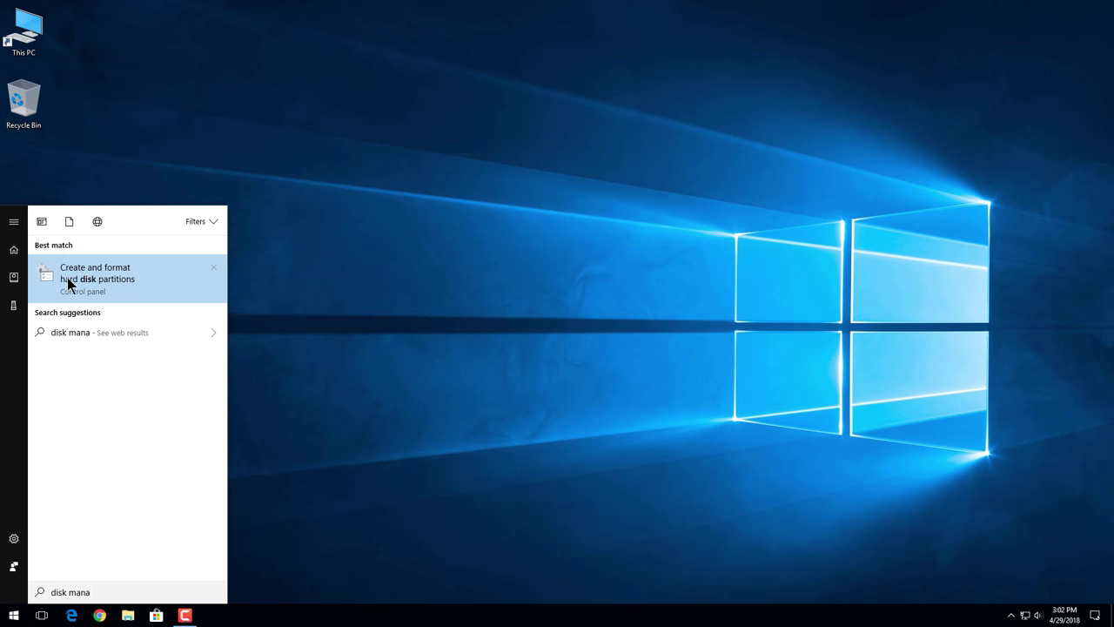
{"action": "left_click", "coordinate": [106, 280]}
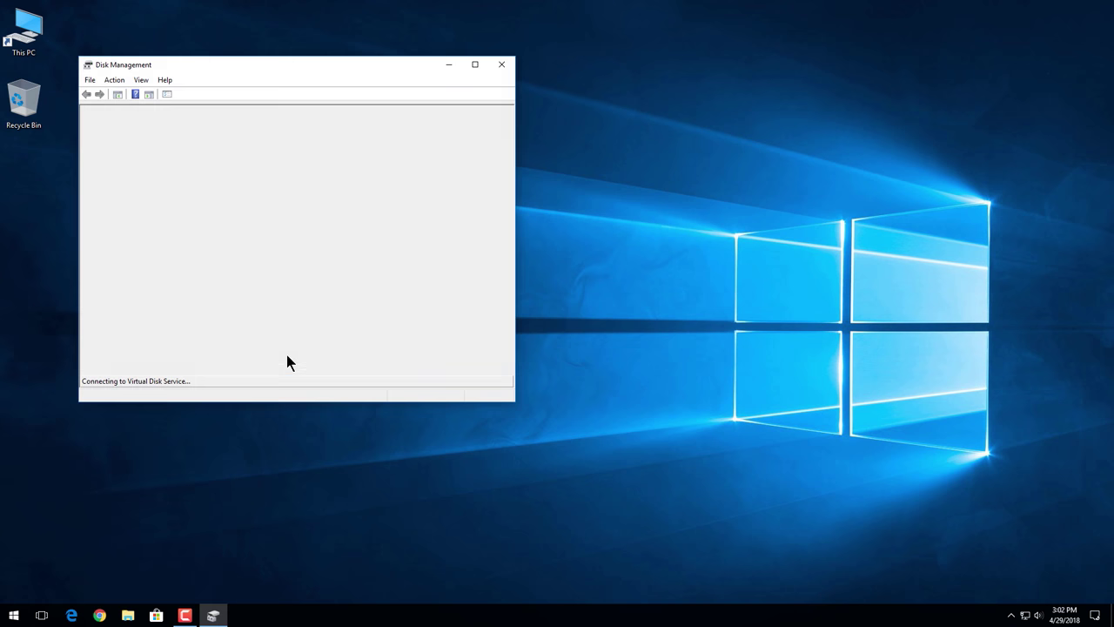
{"action": "left_click", "coordinate": [503, 65]}
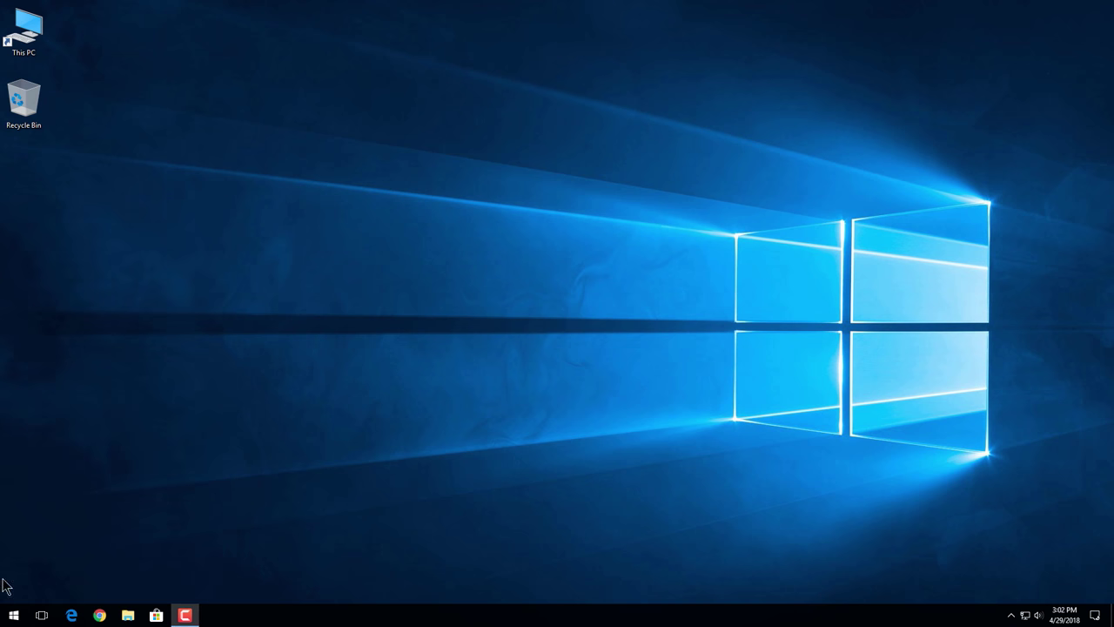
Search Start for 'comput', then replace the query with 'cont' to find Control Panel.
{"action": "left_click", "coordinate": [14, 615]}
{"action": "type", "text": "comp"}
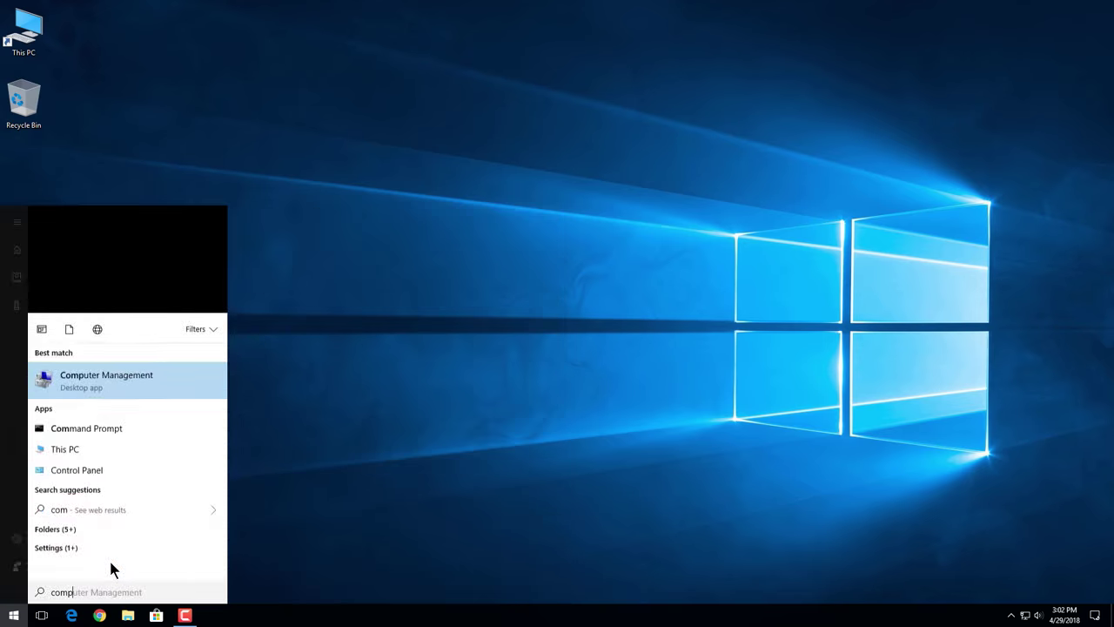
{"action": "type", "text": "ut"}
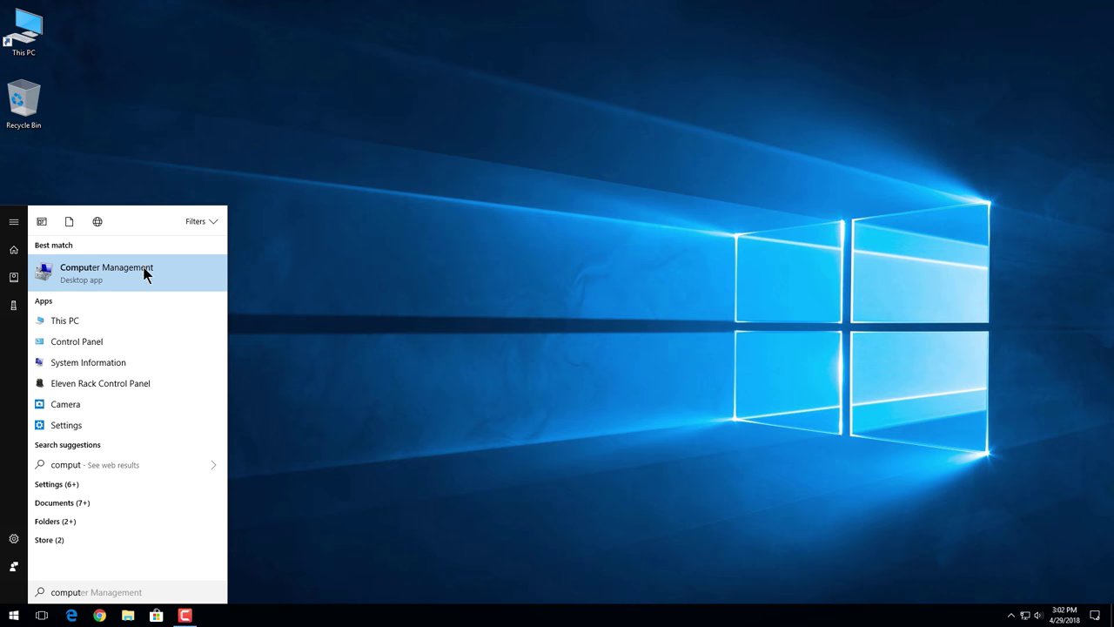
{"action": "left_click", "coordinate": [29, 592]}
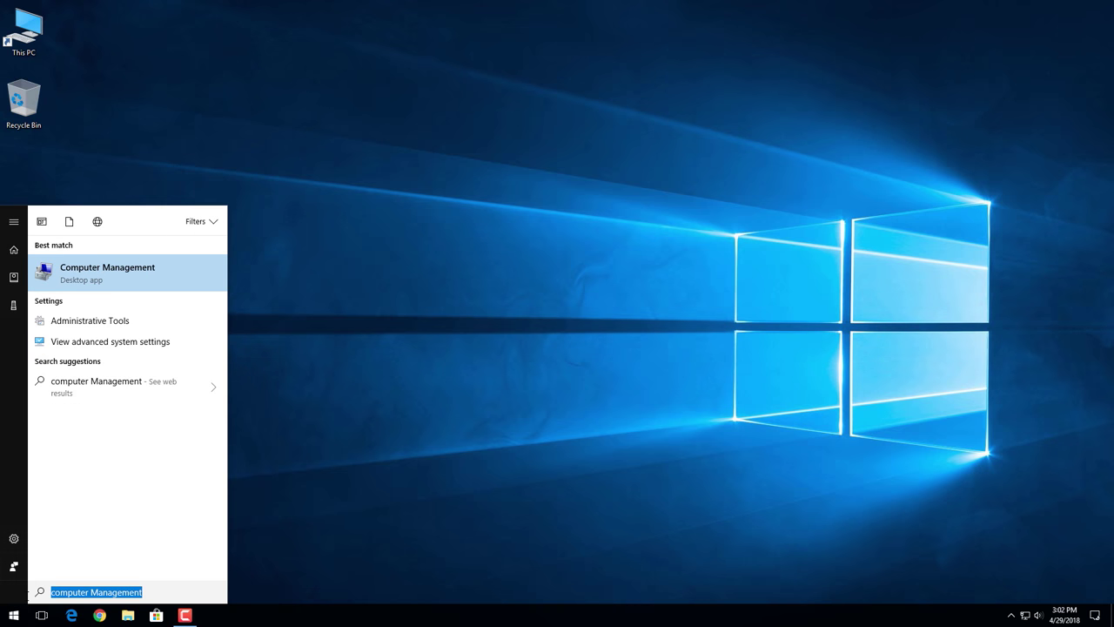
{"action": "type", "text": "cont"}
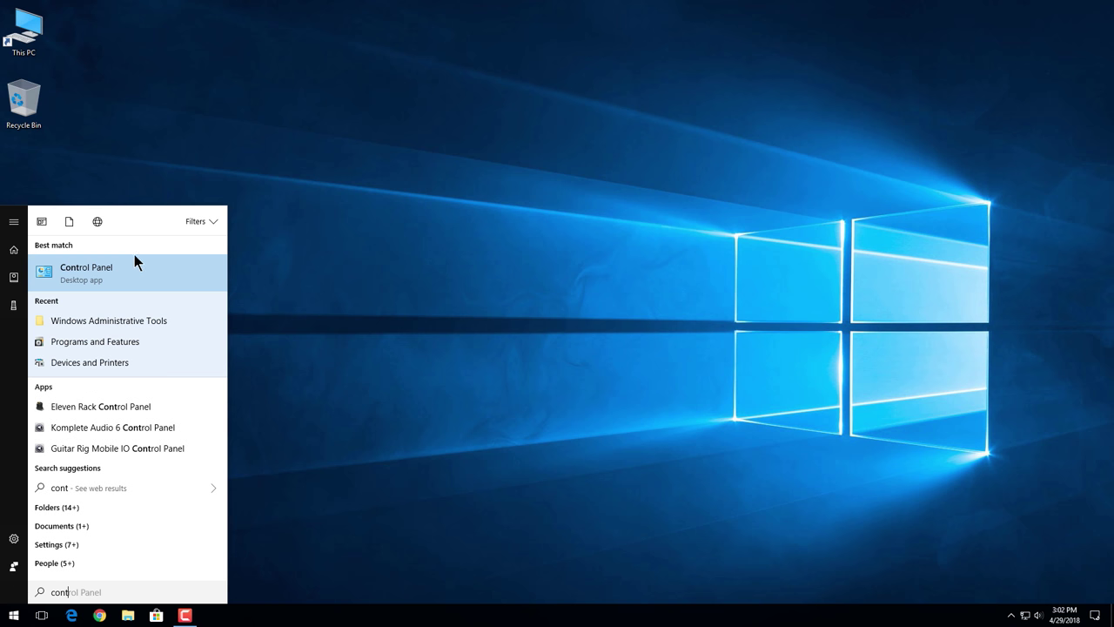
Launch Control Panel from Start and show its items as large icons.
{"action": "left_click", "coordinate": [19, 617]}
{"action": "left_click", "coordinate": [19, 617]}
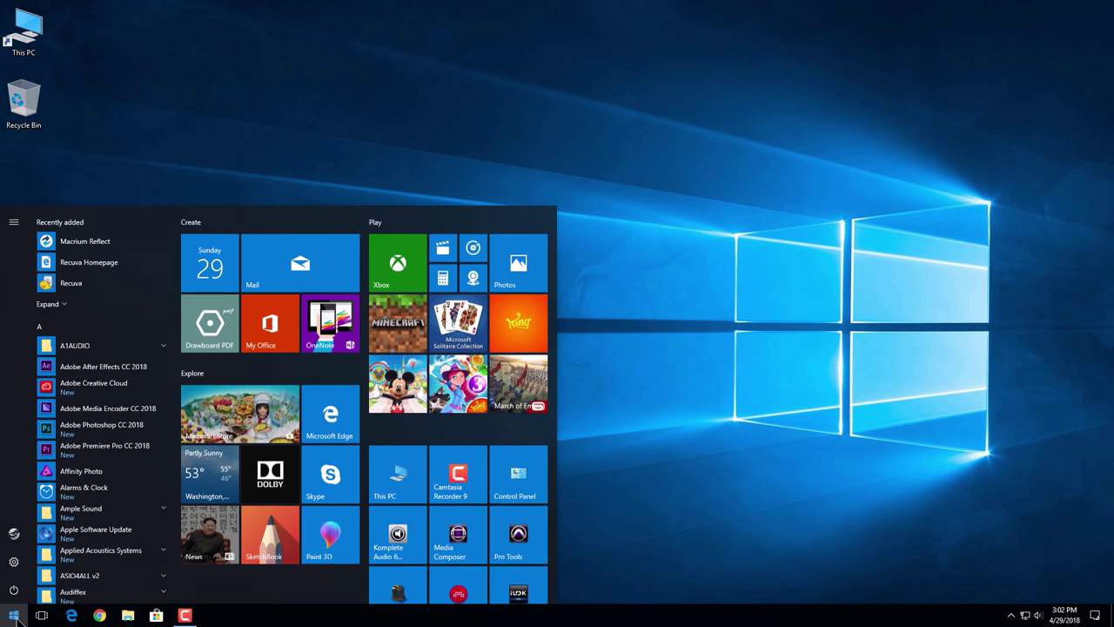
{"action": "left_click", "coordinate": [512, 484]}
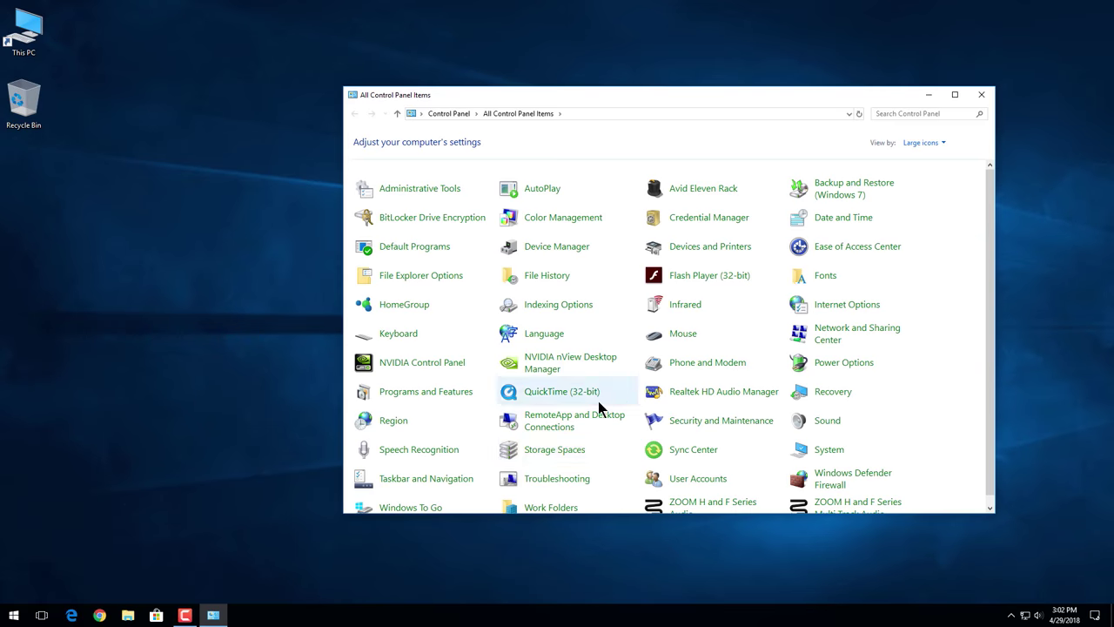
{"action": "left_click", "coordinate": [921, 143]}
{"action": "left_click", "coordinate": [928, 159]}
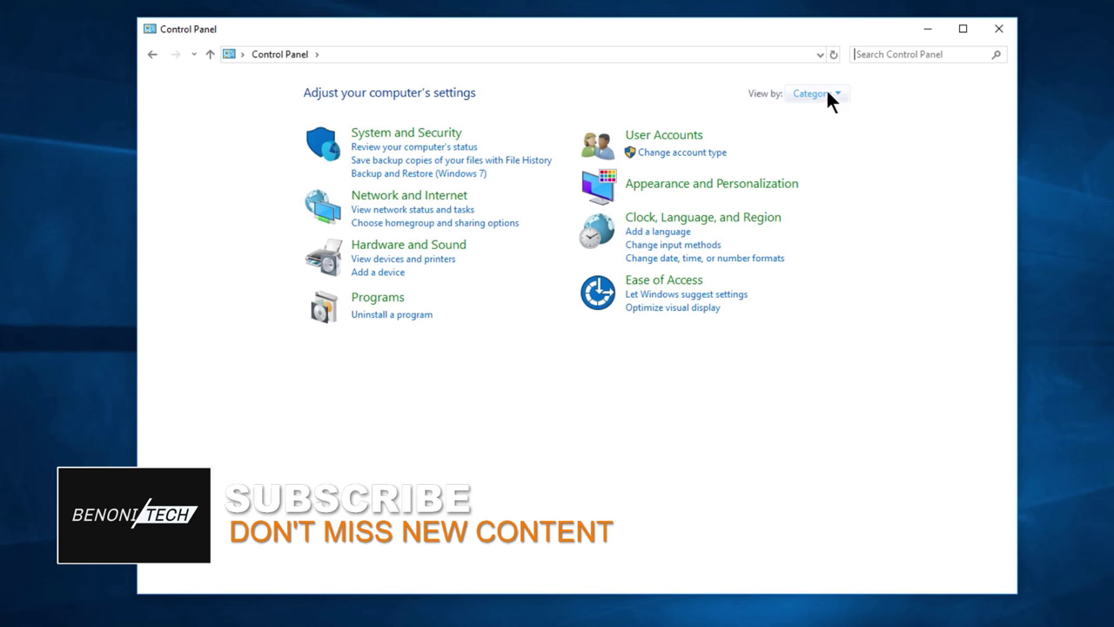
{"action": "left_click", "coordinate": [853, 139]}
{"action": "left_click", "coordinate": [831, 136]}
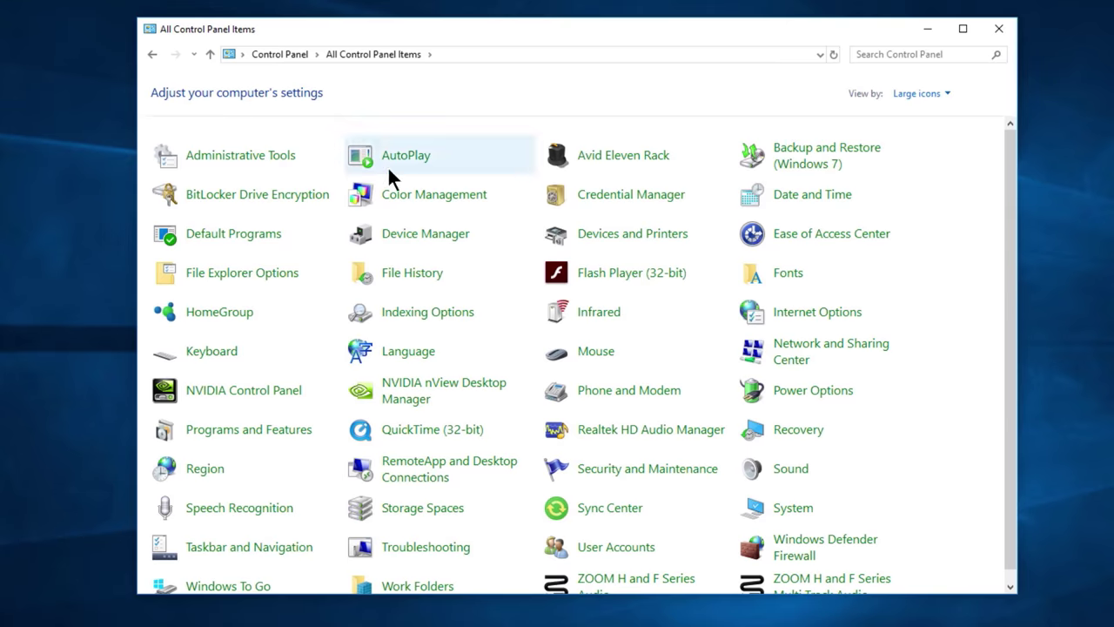
Launch Computer Management from the Administrative Tools folder.
{"action": "left_click", "coordinate": [250, 159]}
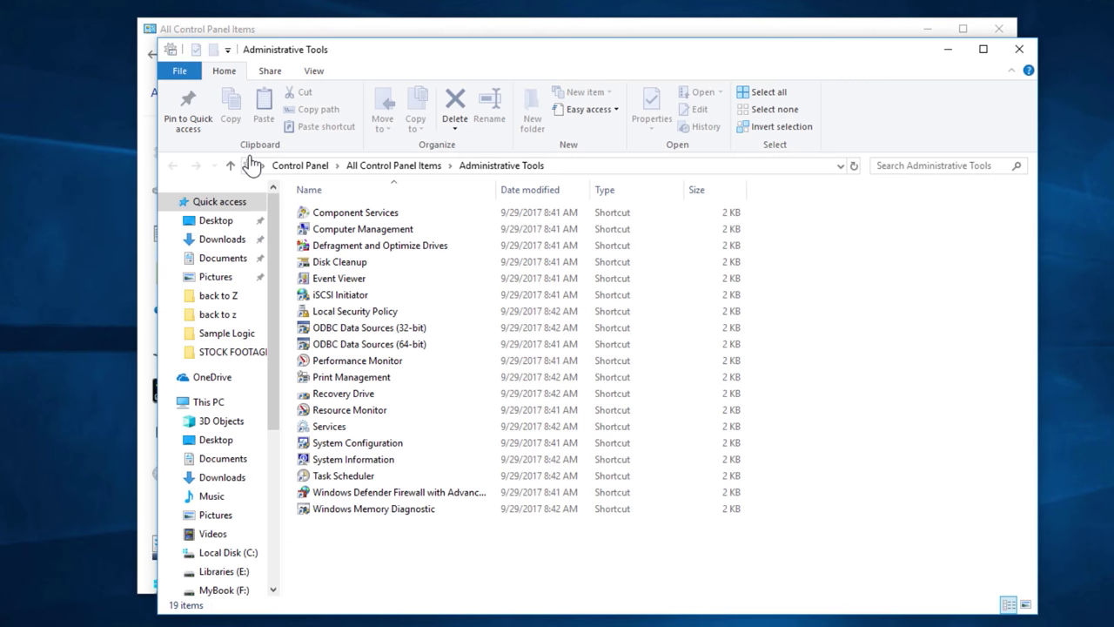
{"action": "left_click", "coordinate": [355, 230]}
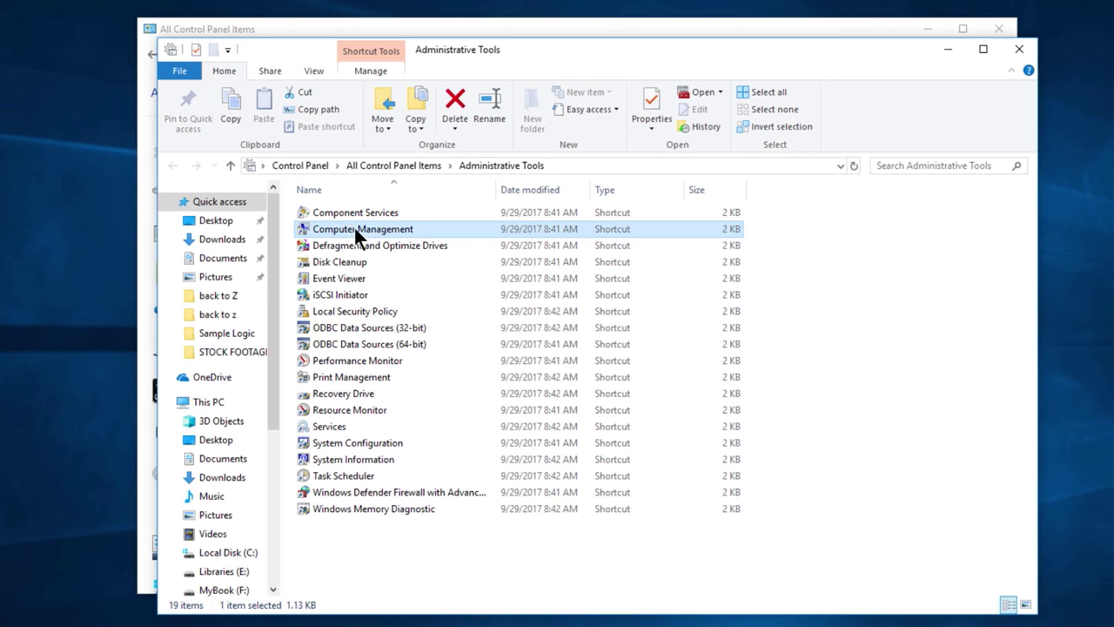
{"action": "double_click", "coordinate": [355, 230]}
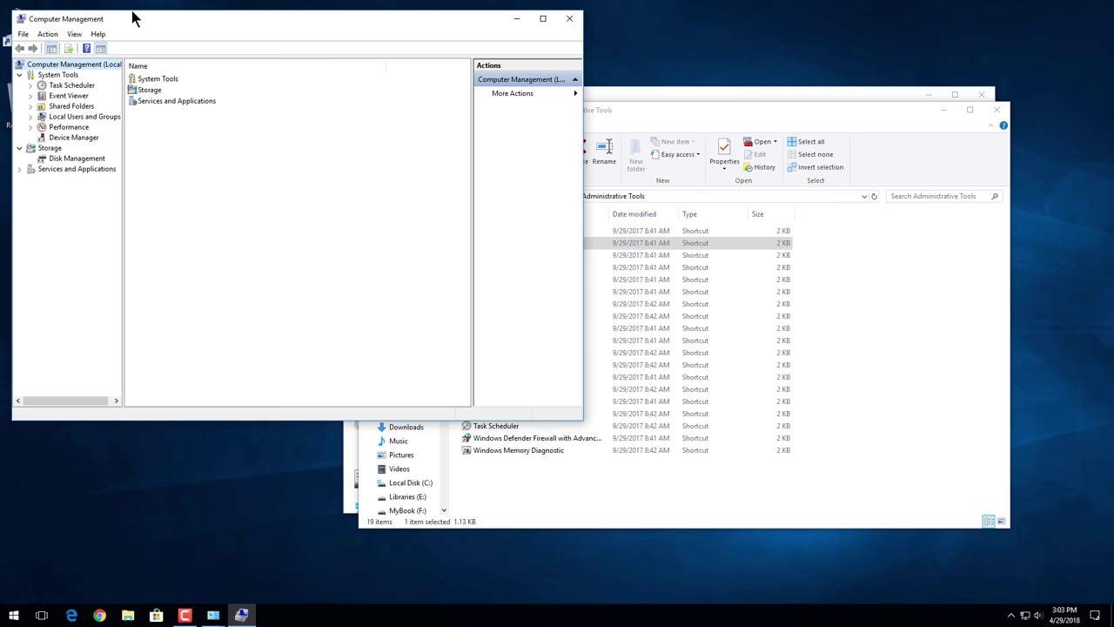
Show Disk Management in Computer Management and select Disk 5's MyBook 2 (G:) partition.
{"action": "left_click_drag", "start_coordinate": [130, 15], "coordinate": [438, 72]}
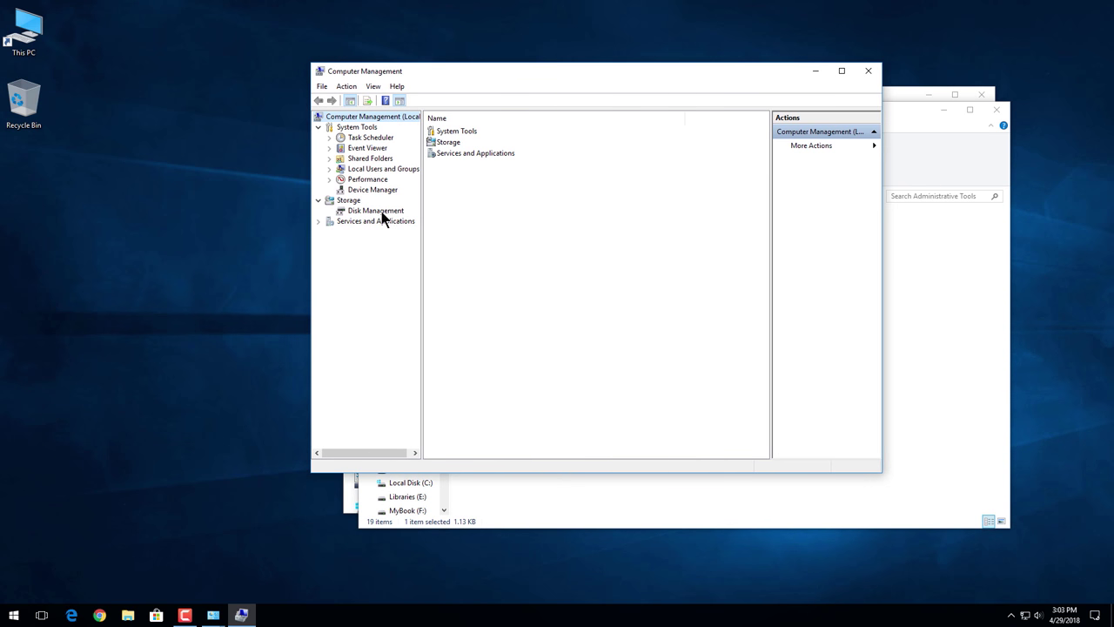
{"action": "left_click", "coordinate": [382, 212]}
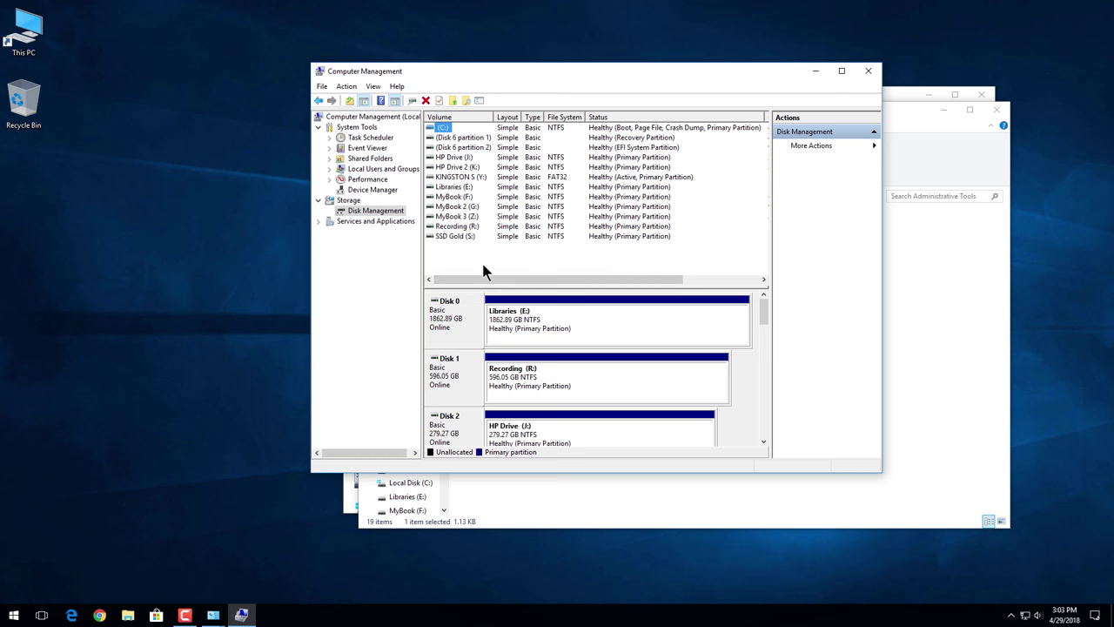
{"action": "left_click_drag", "start_coordinate": [764, 312], "coordinate": [763, 345]}
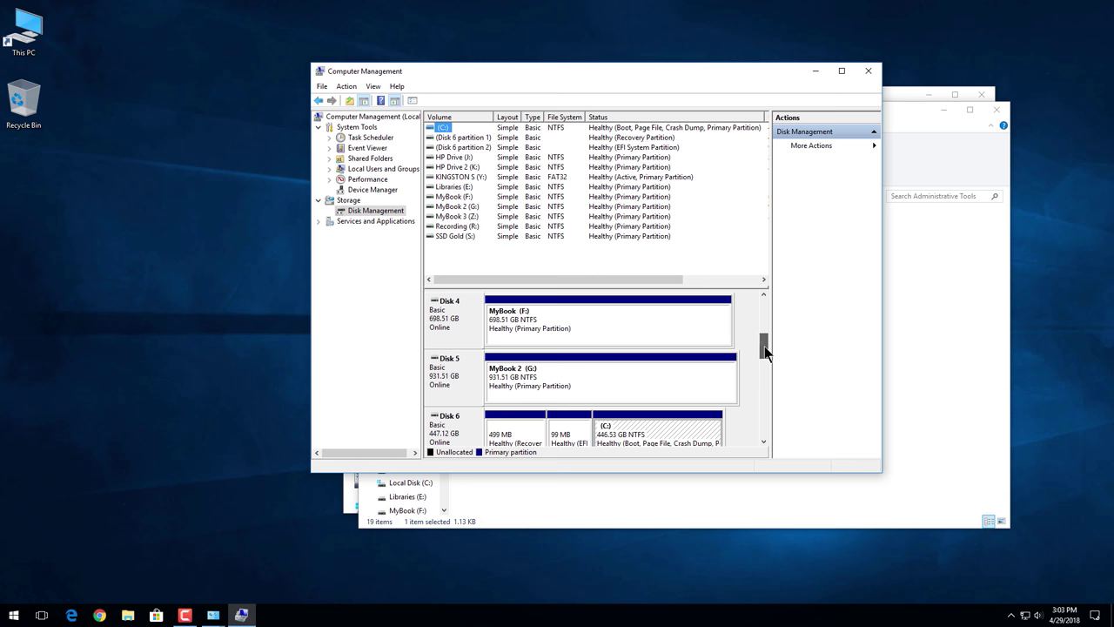
{"action": "left_click", "coordinate": [580, 380]}
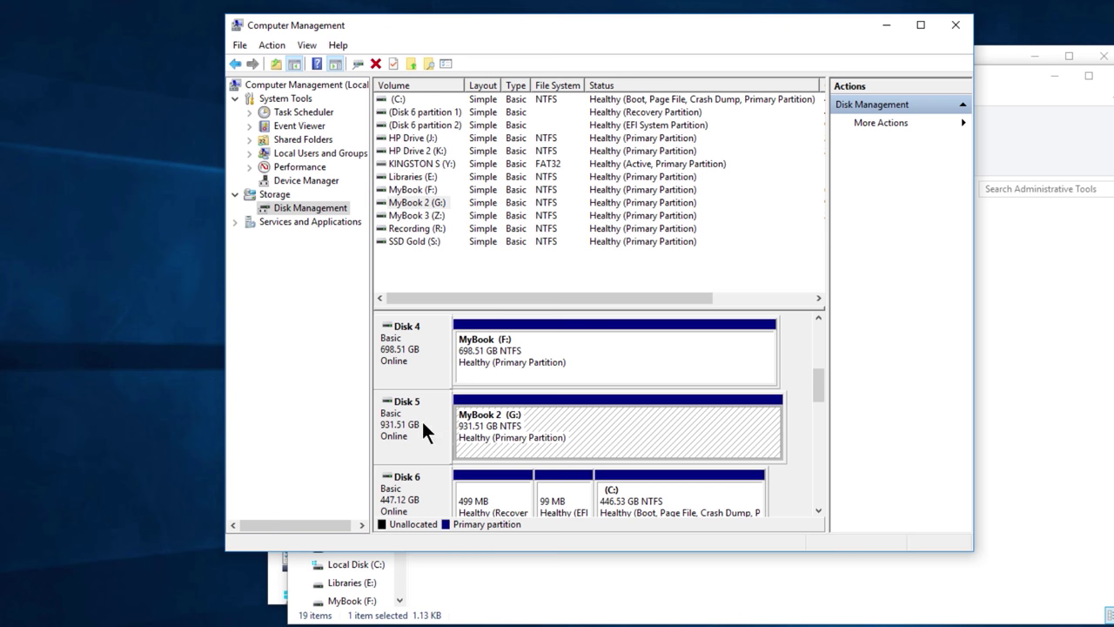
{"action": "right_click", "coordinate": [421, 418]}
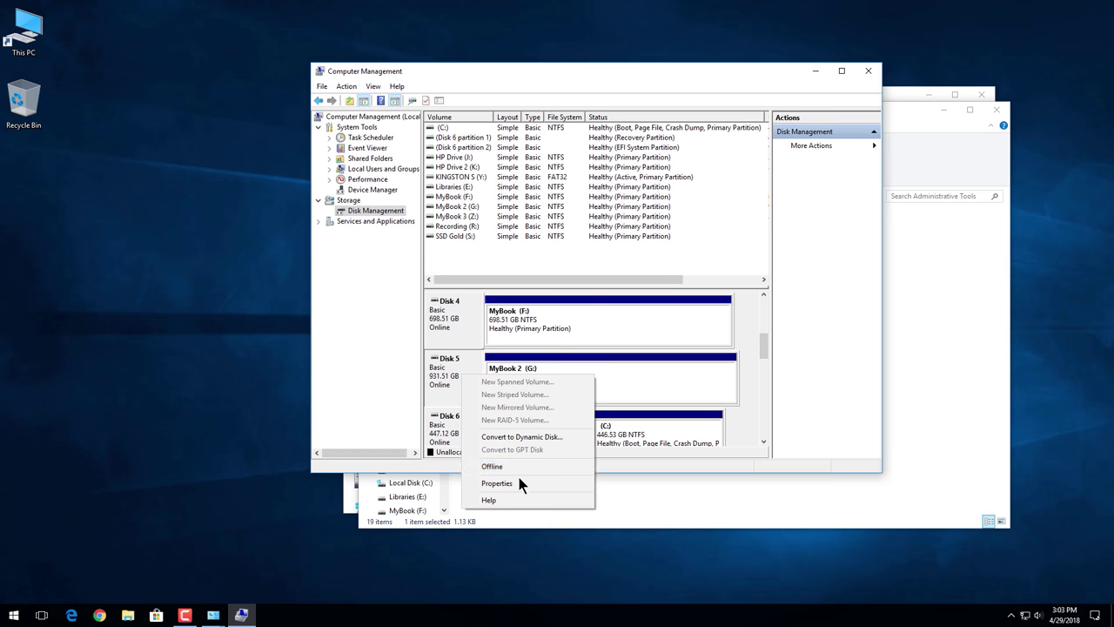
{"action": "left_click", "coordinate": [468, 566]}
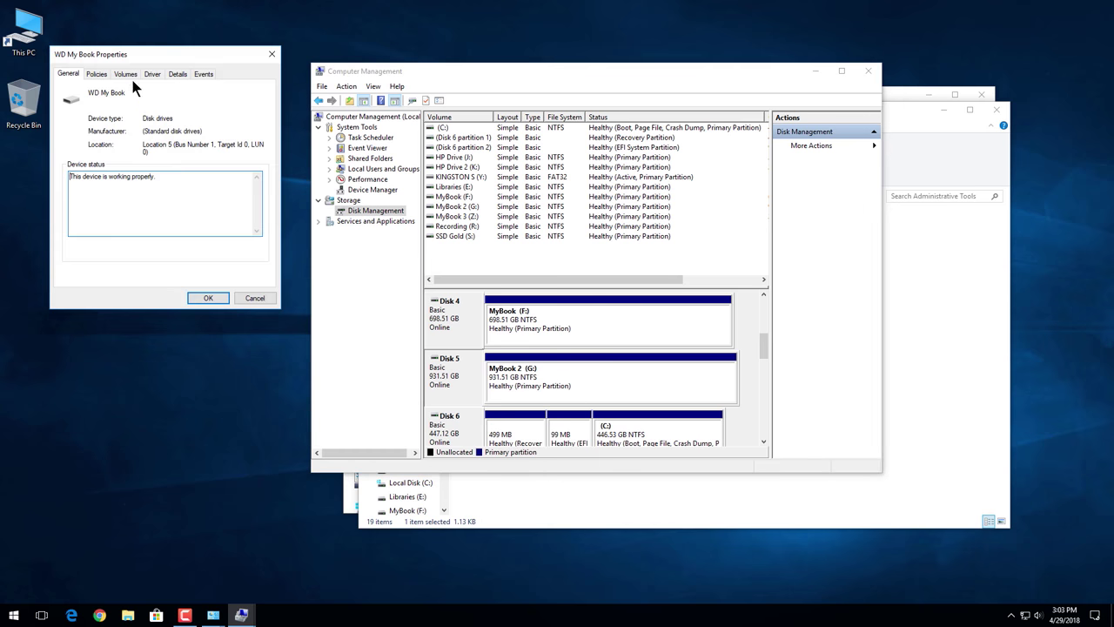
{"action": "left_click", "coordinate": [129, 74]}
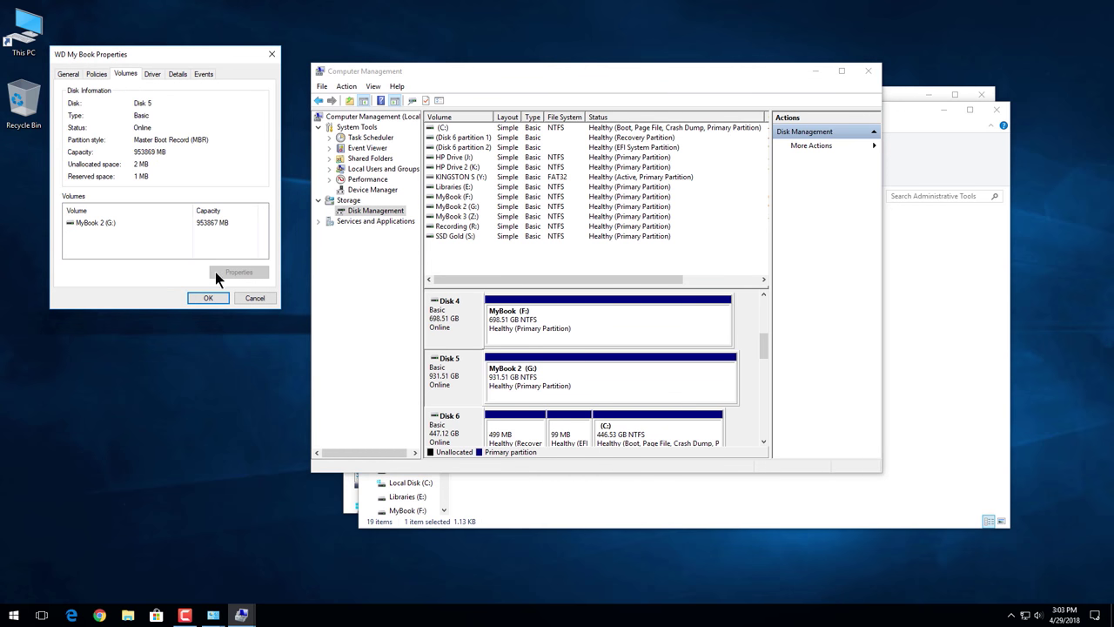
{"action": "left_click", "coordinate": [209, 298]}
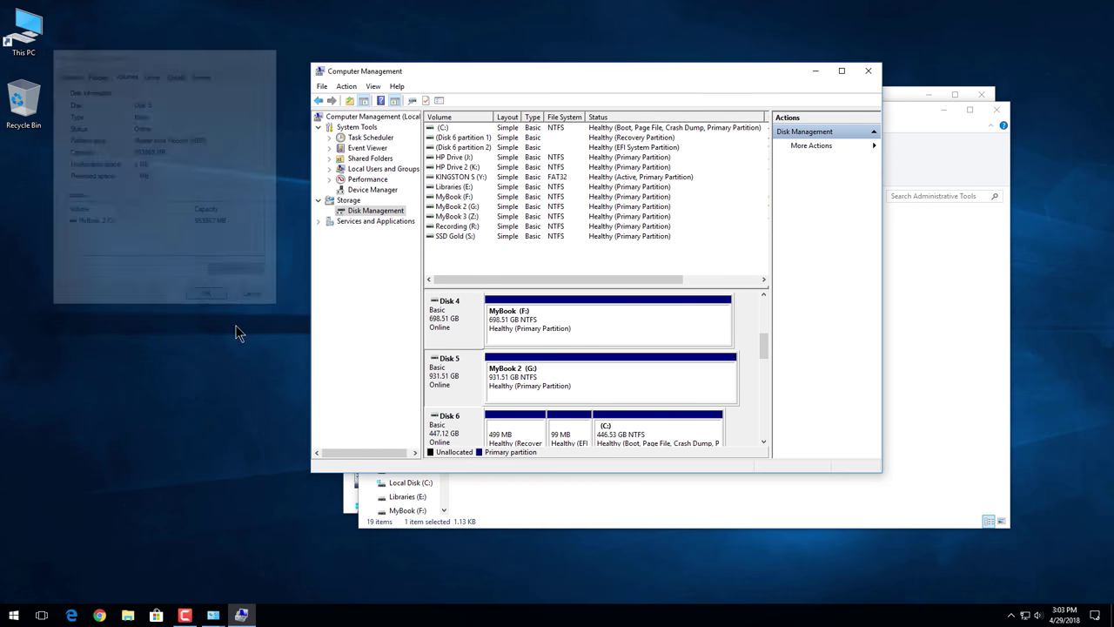
{"action": "right_click", "coordinate": [449, 375]}
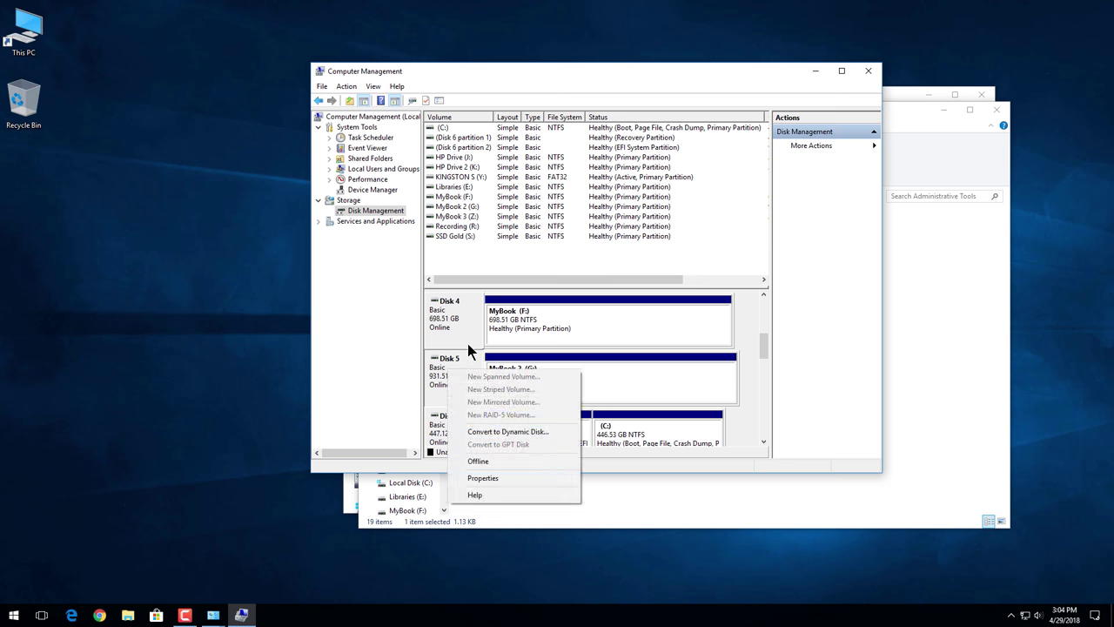
{"action": "right_click", "coordinate": [458, 320]}
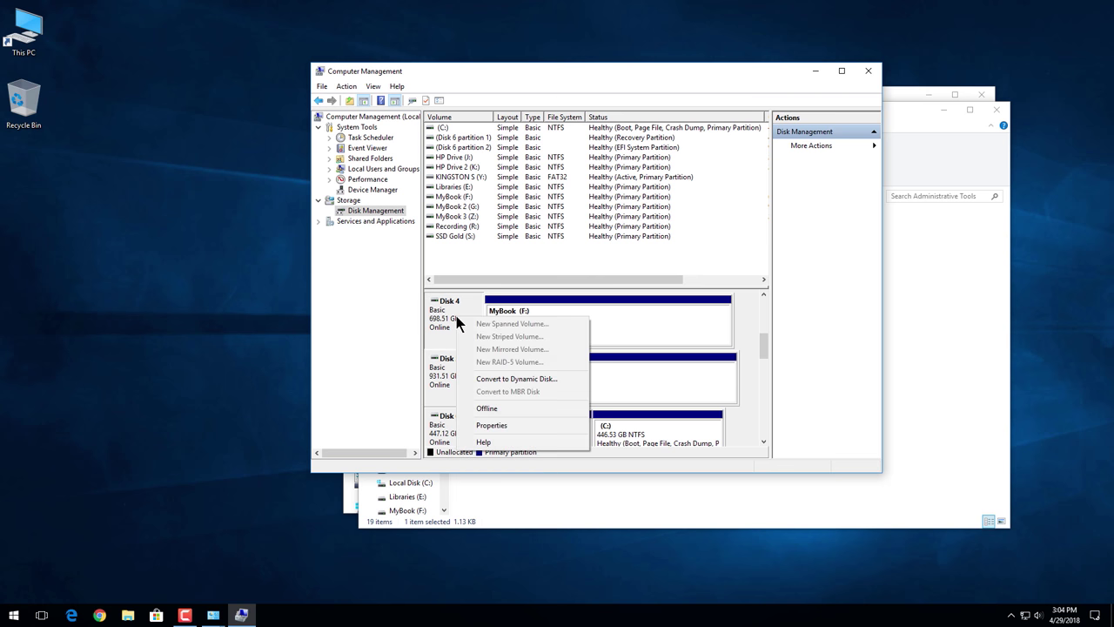
{"action": "left_click", "coordinate": [497, 425]}
{"action": "left_click", "coordinate": [140, 89]}
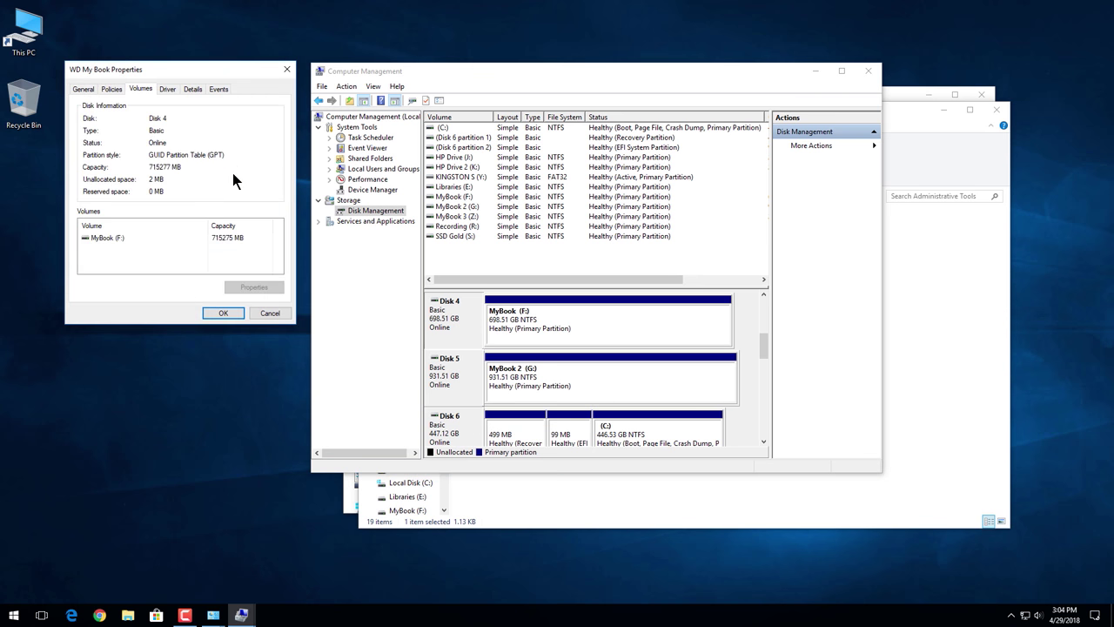
{"action": "left_click", "coordinate": [223, 315]}
{"action": "right_click", "coordinate": [456, 364]}
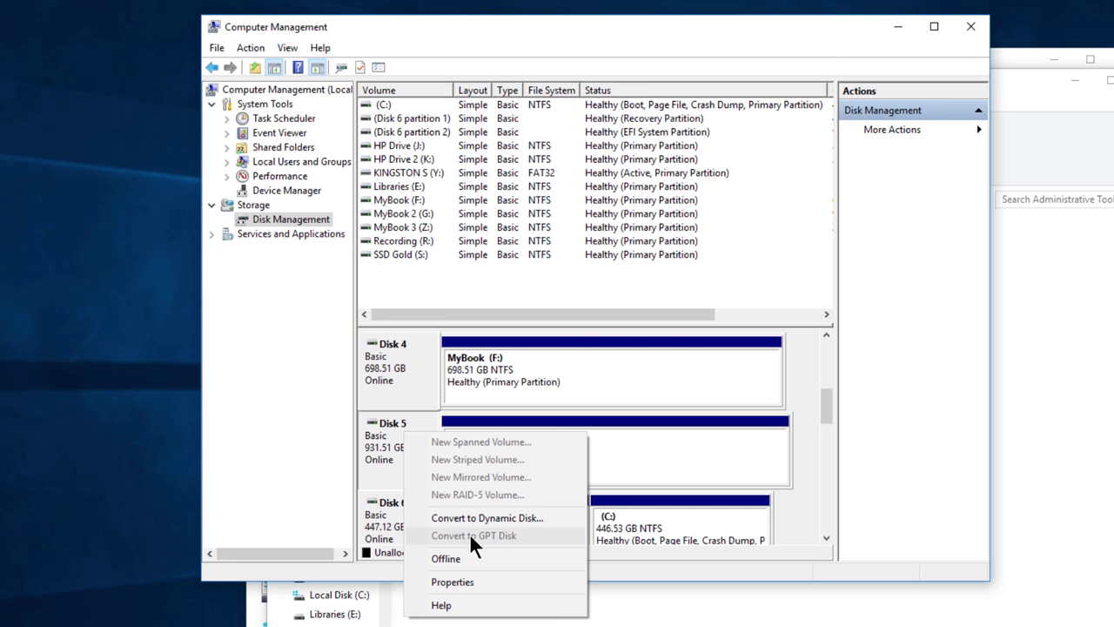
{"action": "left_click", "coordinate": [633, 443]}
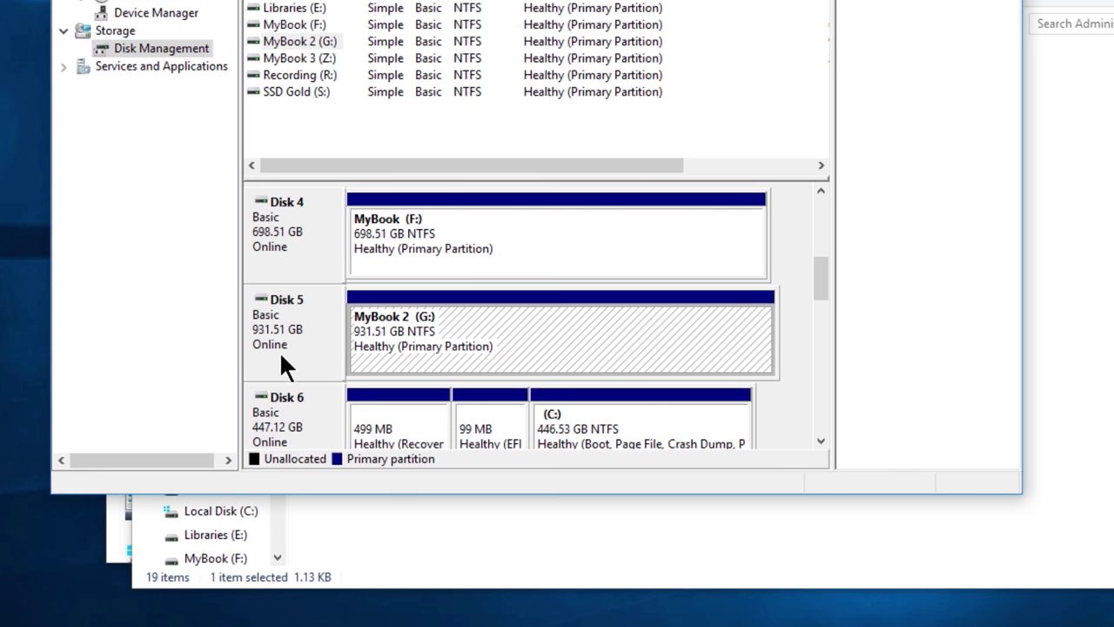
{"action": "left_click", "coordinate": [502, 324]}
{"action": "right_click", "coordinate": [500, 328]}
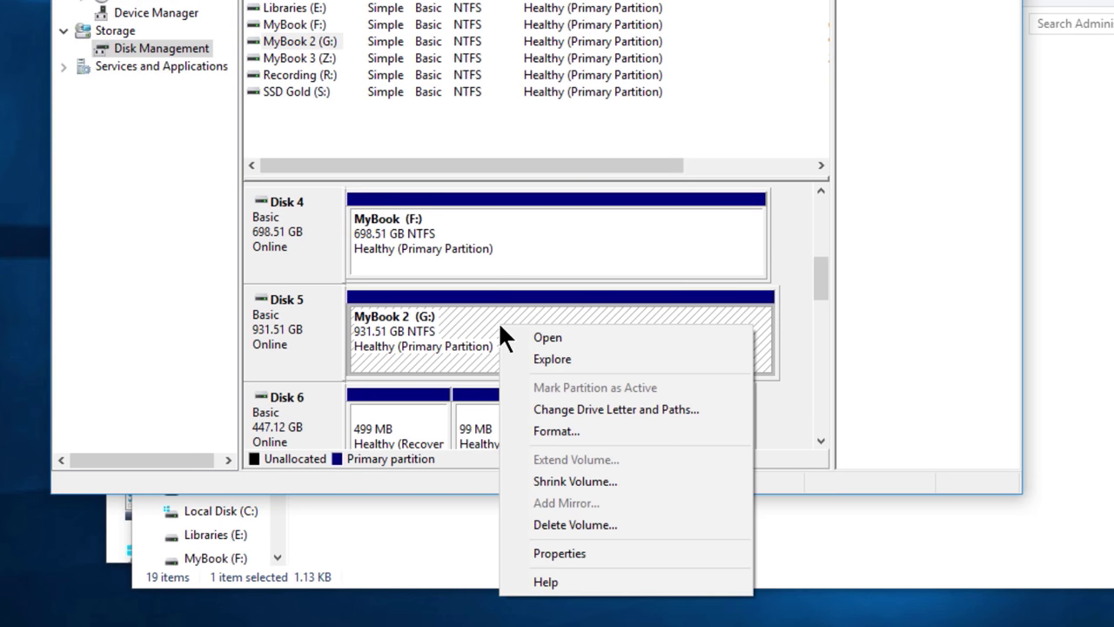
{"action": "left_click", "coordinate": [417, 339]}
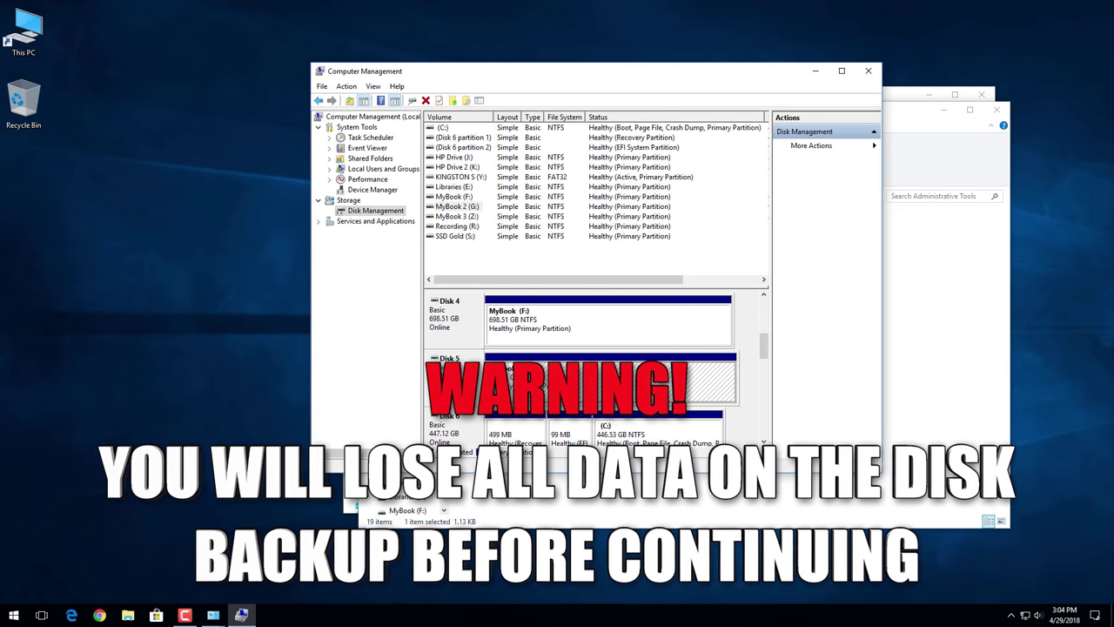
{"action": "double_click", "coordinate": [24, 31]}
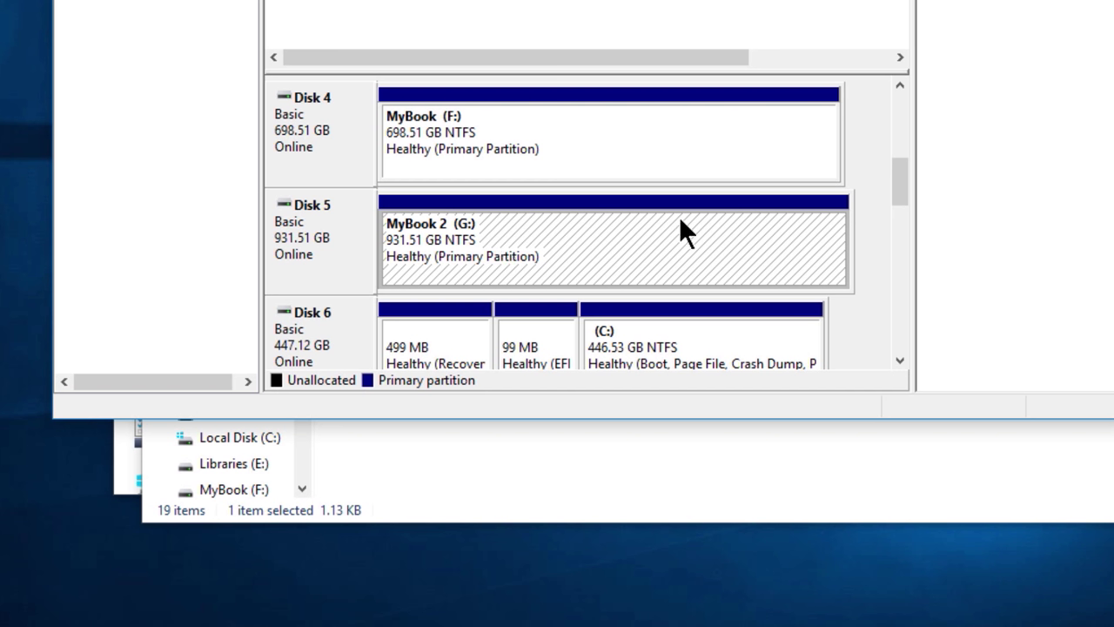
{"action": "right_click", "coordinate": [607, 235]}
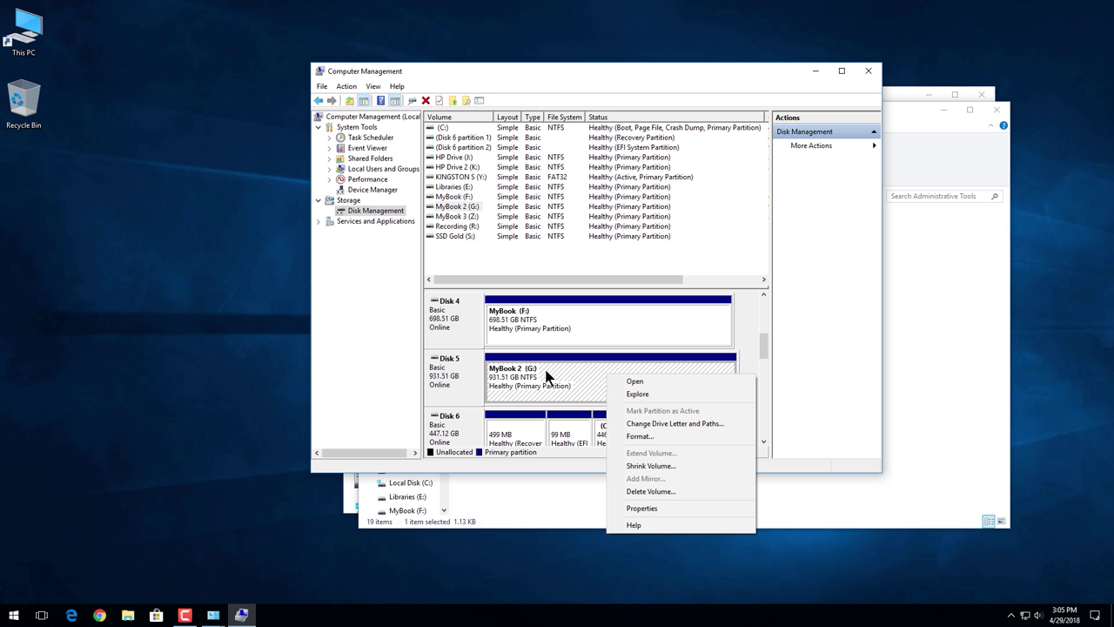
Delete the MyBook 2 (G:) volume, confirming both the data loss and the forced deletion.
{"action": "left_click", "coordinate": [650, 492]}
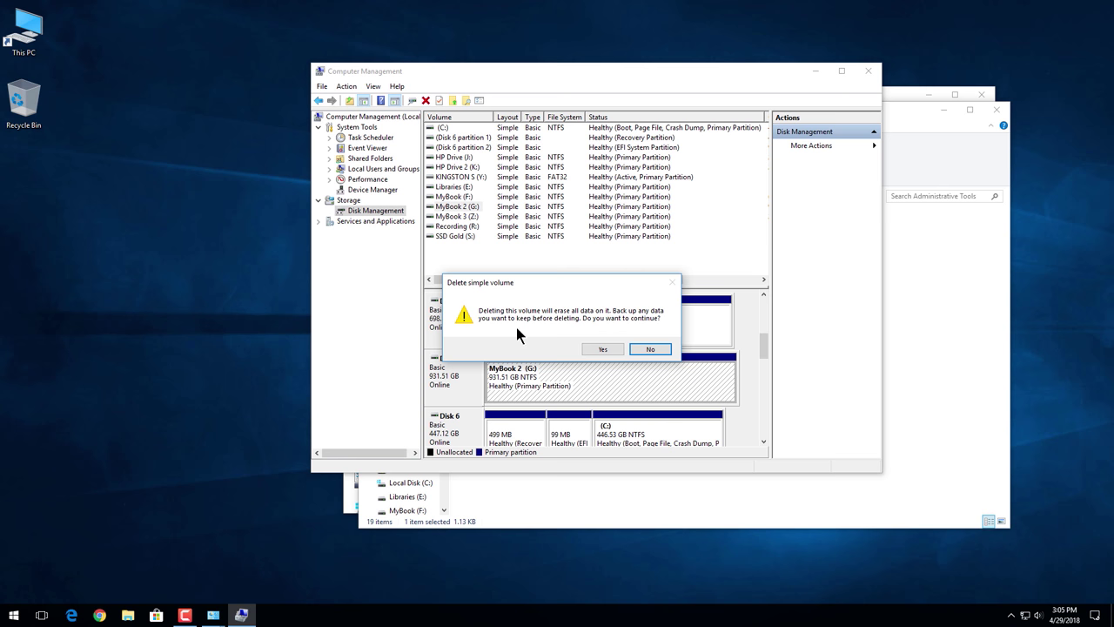
{"action": "left_click", "coordinate": [599, 349]}
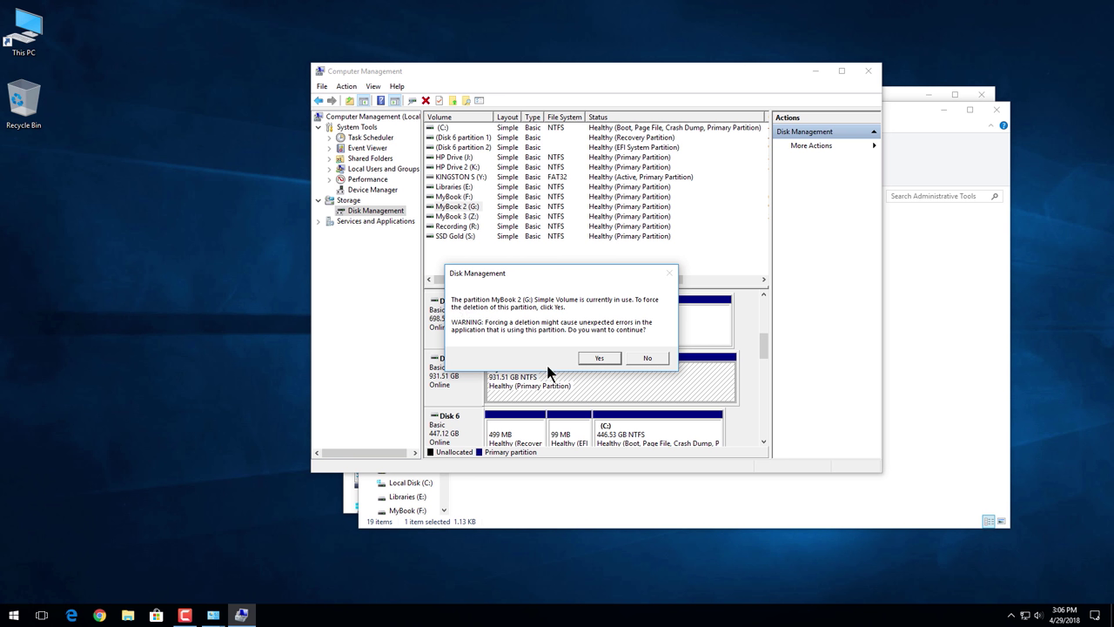
{"action": "left_click", "coordinate": [599, 359]}
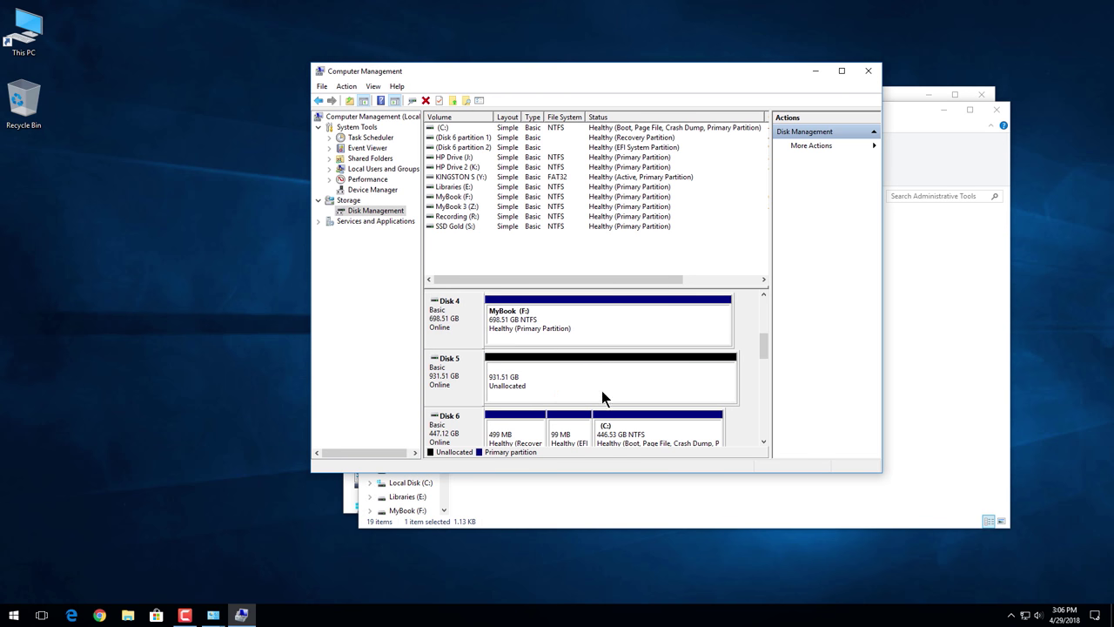
Convert Disk 5 to a GPT disk from its context menu and check the result.
{"action": "right_click", "coordinate": [450, 364]}
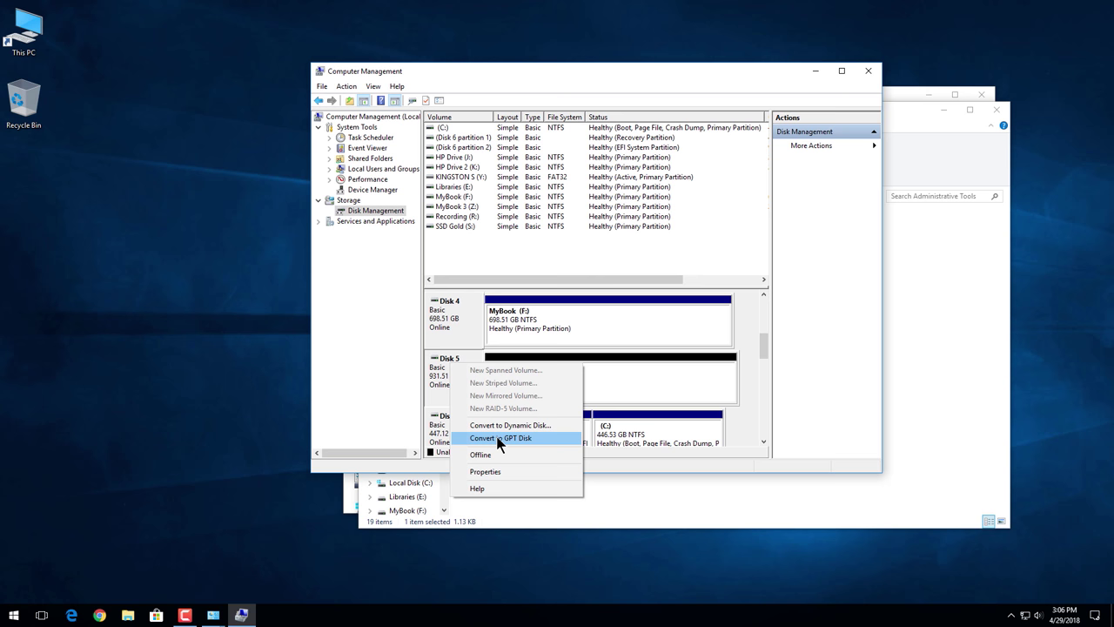
{"action": "right_click", "coordinate": [444, 367]}
{"action": "right_click", "coordinate": [444, 363]}
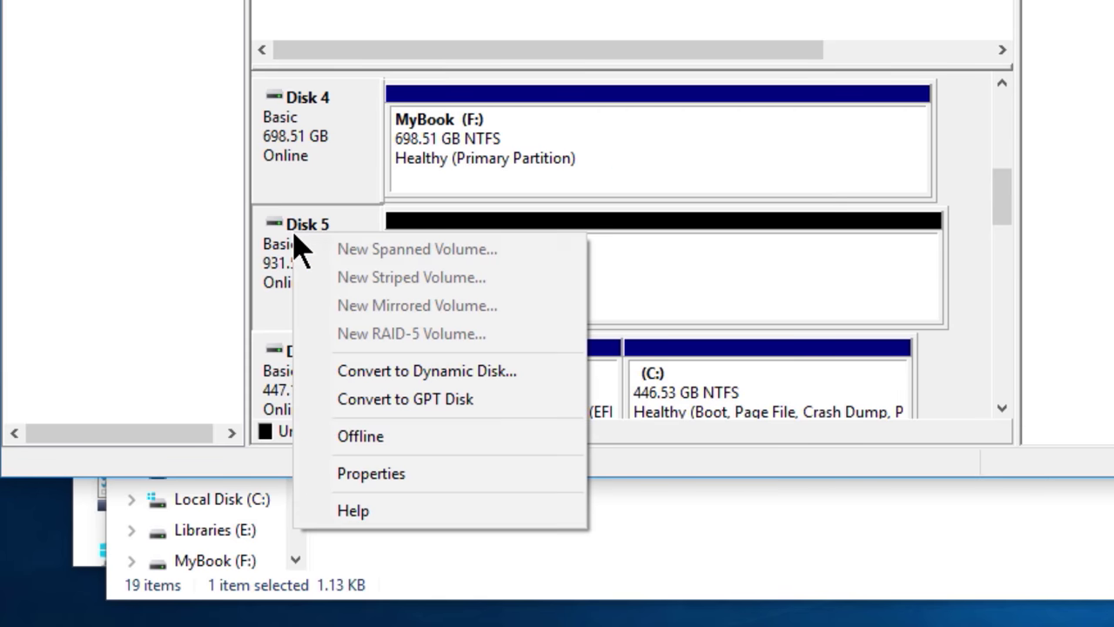
{"action": "left_click", "coordinate": [389, 402]}
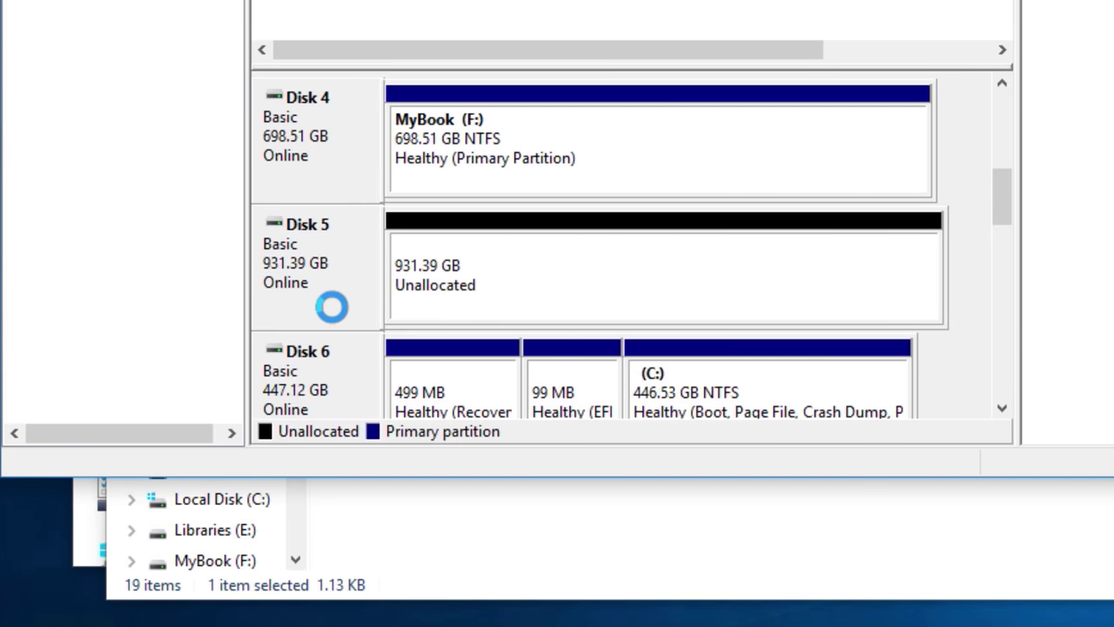
{"action": "right_click", "coordinate": [316, 240]}
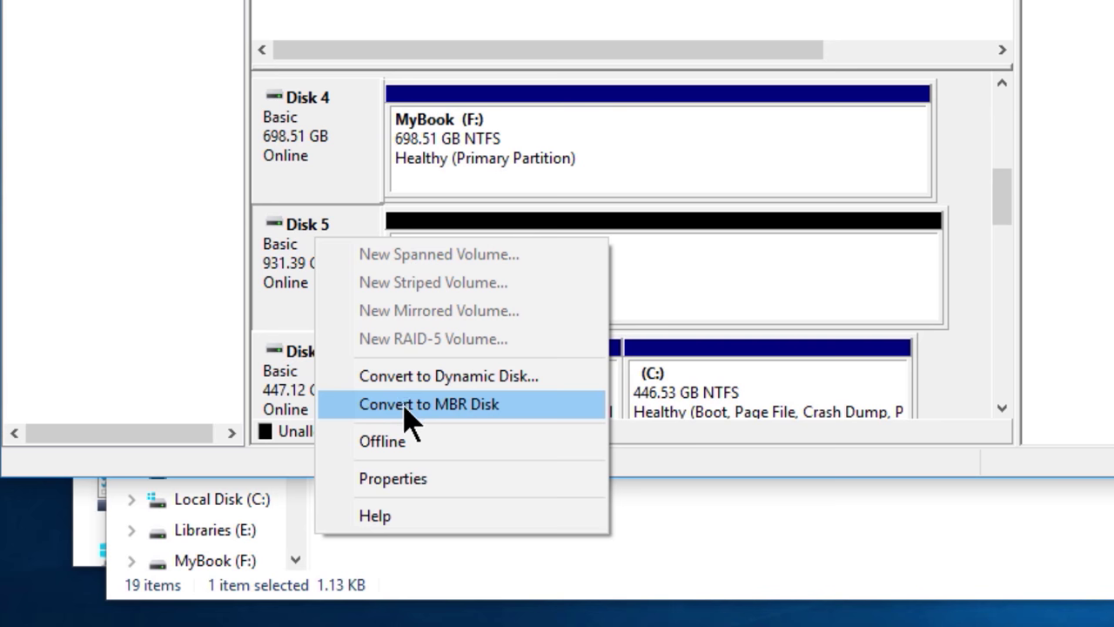
{"action": "left_click", "coordinate": [455, 485]}
{"action": "left_click", "coordinate": [157, 104]}
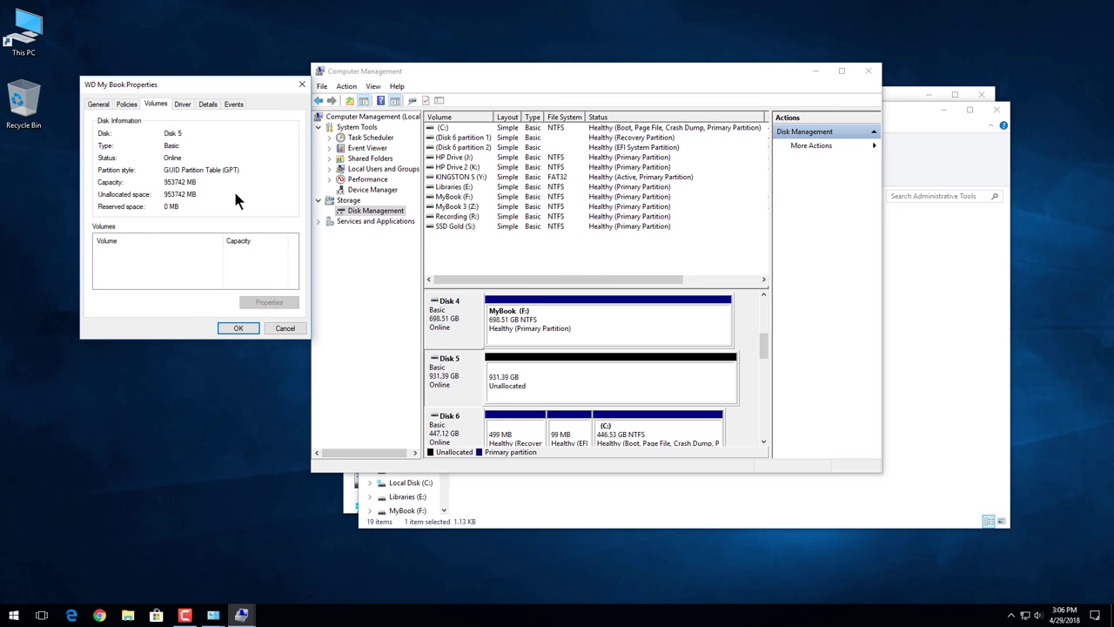
{"action": "left_click", "coordinate": [237, 327]}
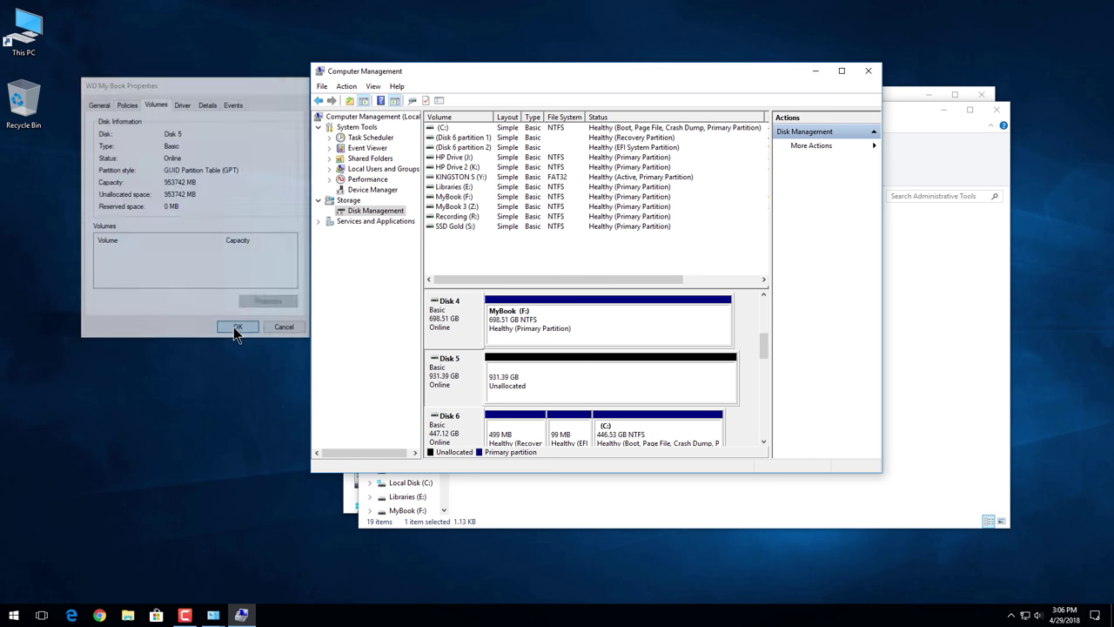
{"action": "right_click", "coordinate": [576, 376]}
Start a new simple volume using the full 953740 MB and drive letter G.
{"action": "left_click", "coordinate": [618, 382]}
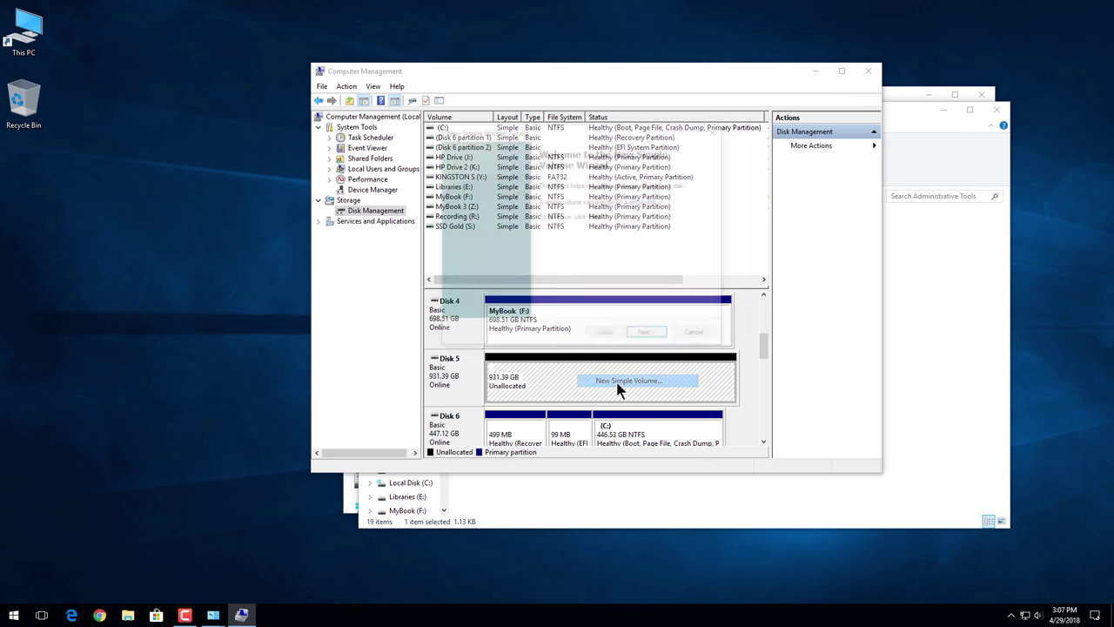
{"action": "left_click", "coordinate": [649, 335]}
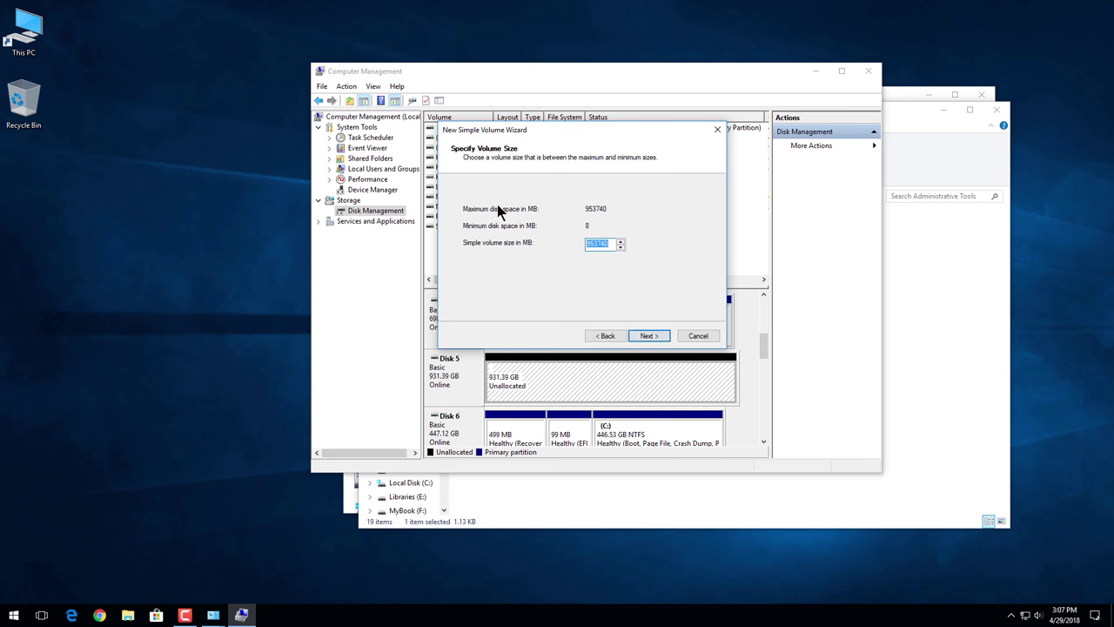
{"action": "left_click", "coordinate": [646, 334]}
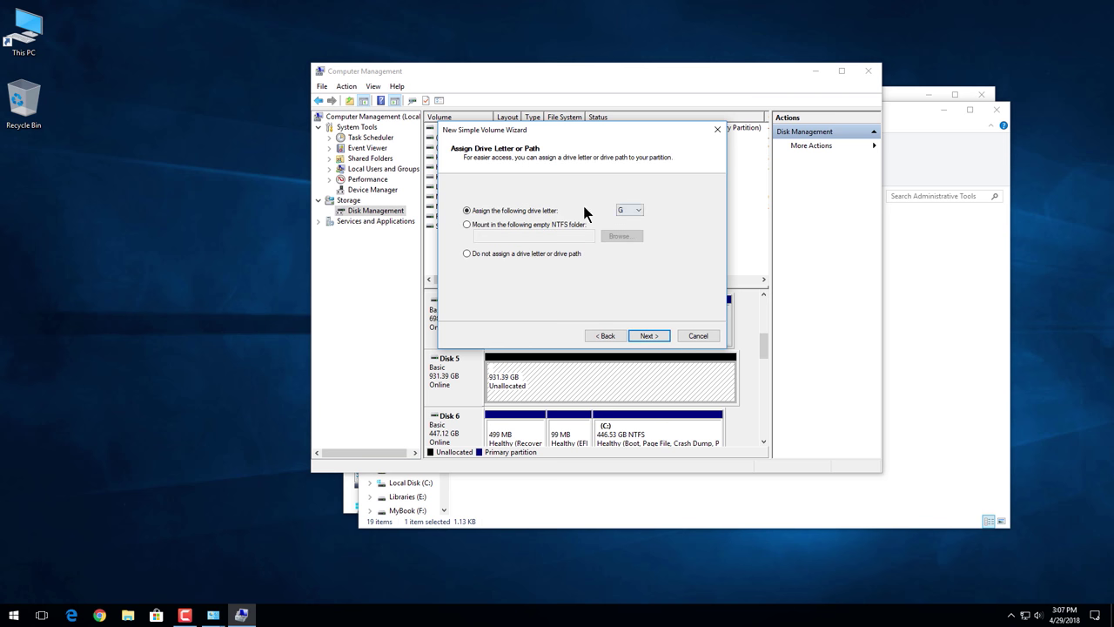
{"action": "left_click", "coordinate": [649, 336]}
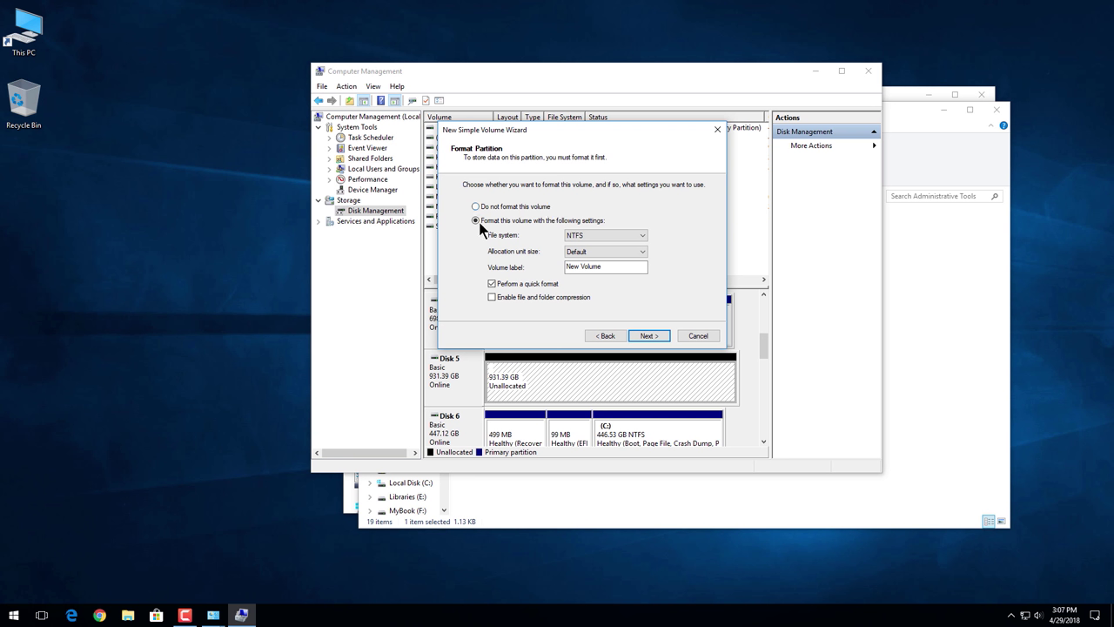
Format it as NTFS labelled 'MyBook 2' with quick format, and finish the wizard.
{"action": "left_click", "coordinate": [590, 231]}
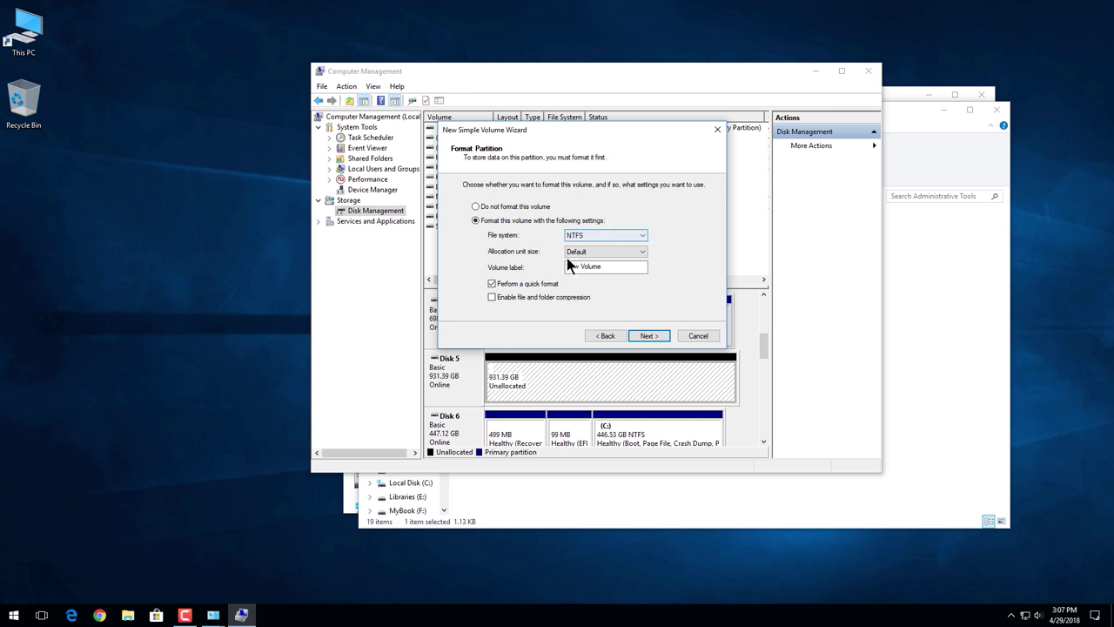
{"action": "left_click", "coordinate": [610, 245]}
{"action": "key", "text": "Tab"}
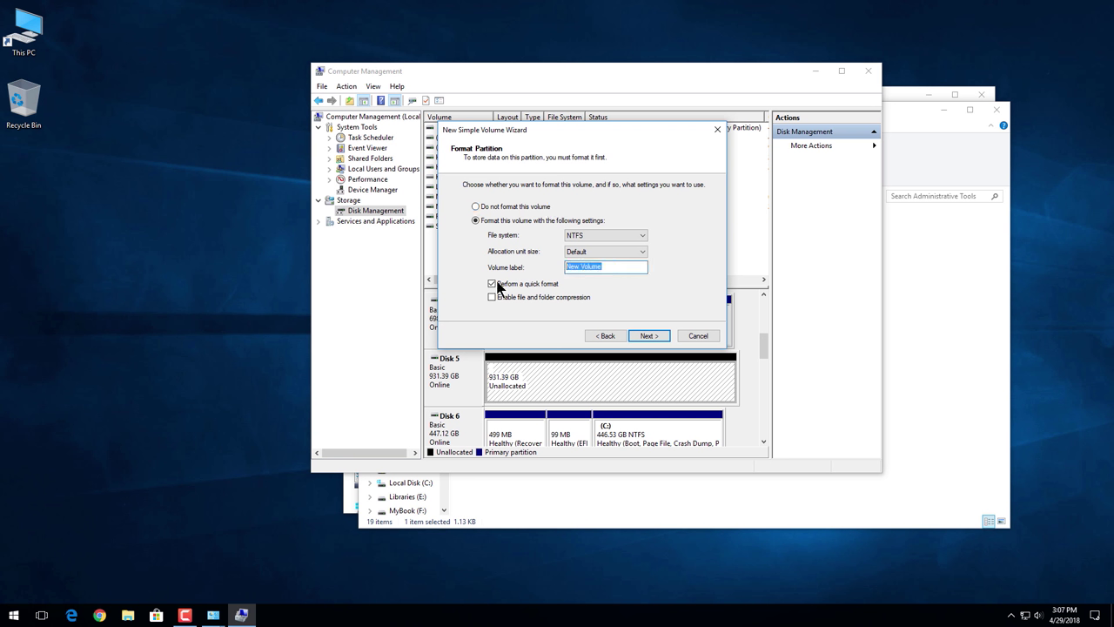
{"action": "type", "text": "MyBook 2"}
{"action": "left_click", "coordinate": [492, 284]}
{"action": "left_click", "coordinate": [494, 286]}
{"action": "left_click", "coordinate": [492, 284]}
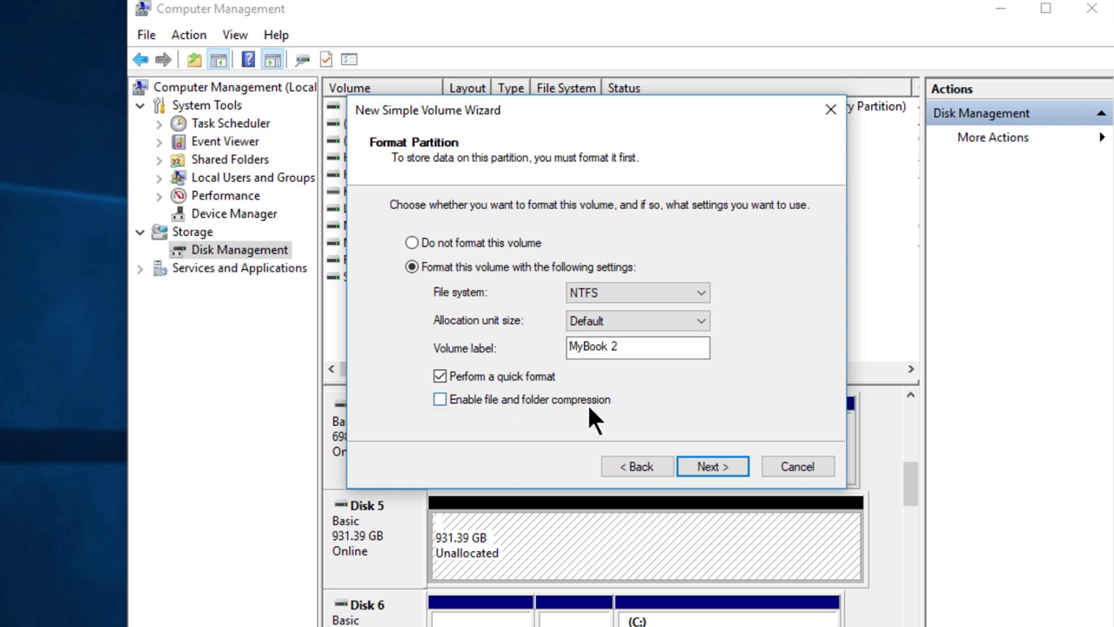
{"action": "left_click", "coordinate": [722, 463]}
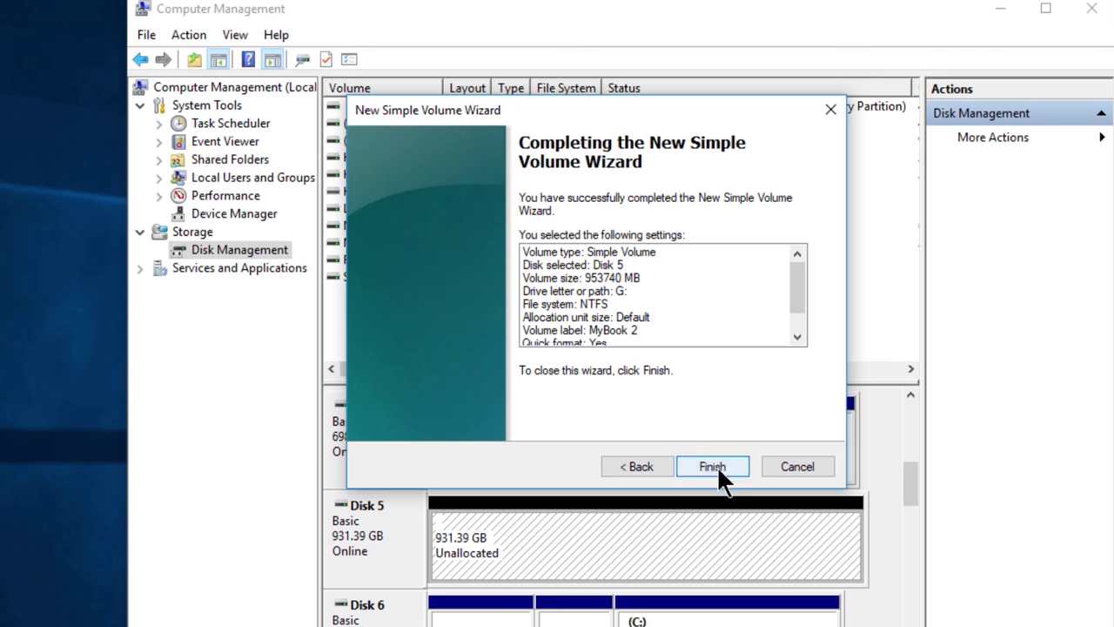
{"action": "left_click", "coordinate": [712, 467]}
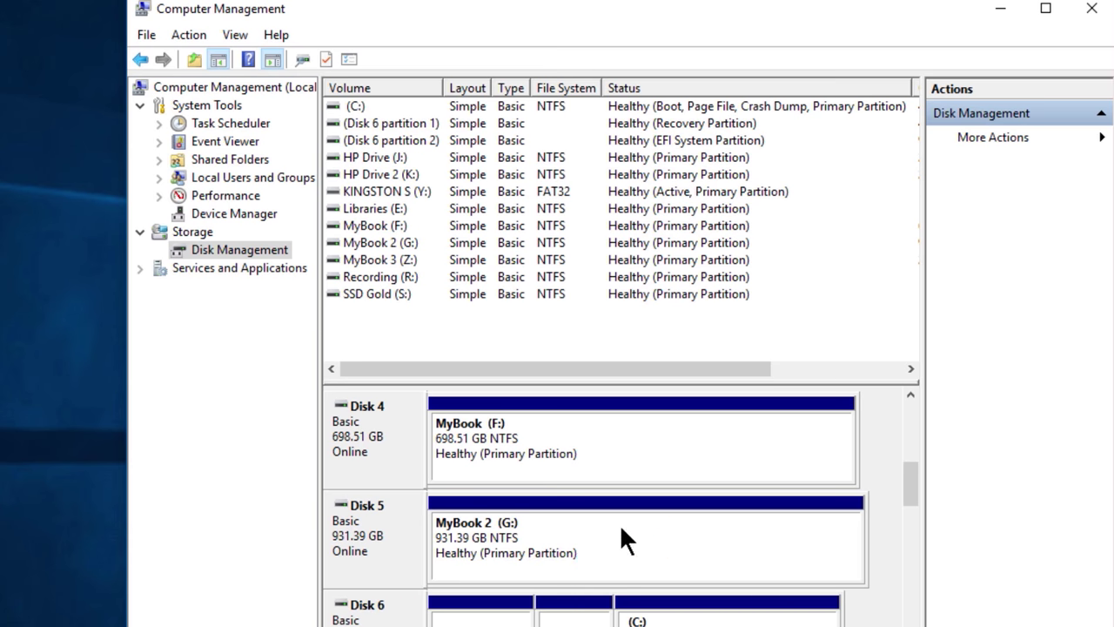
Check Disk 5's properties for GPT style and the MyBook 2 (G:) volume, then close them.
{"action": "right_click", "coordinate": [406, 526]}
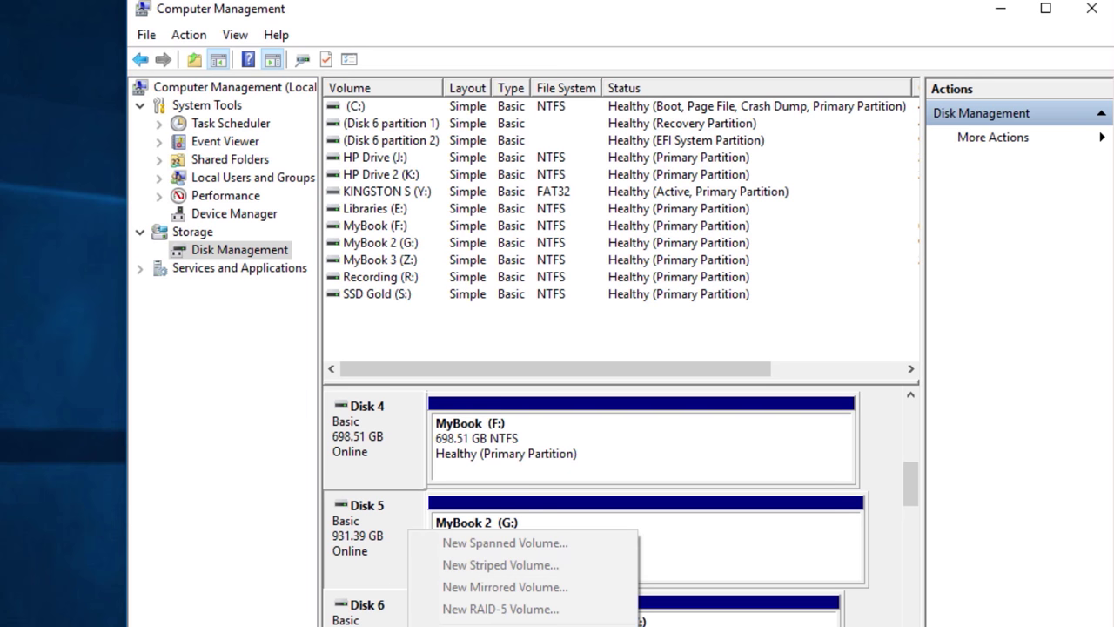
{"action": "left_click", "coordinate": [492, 626]}
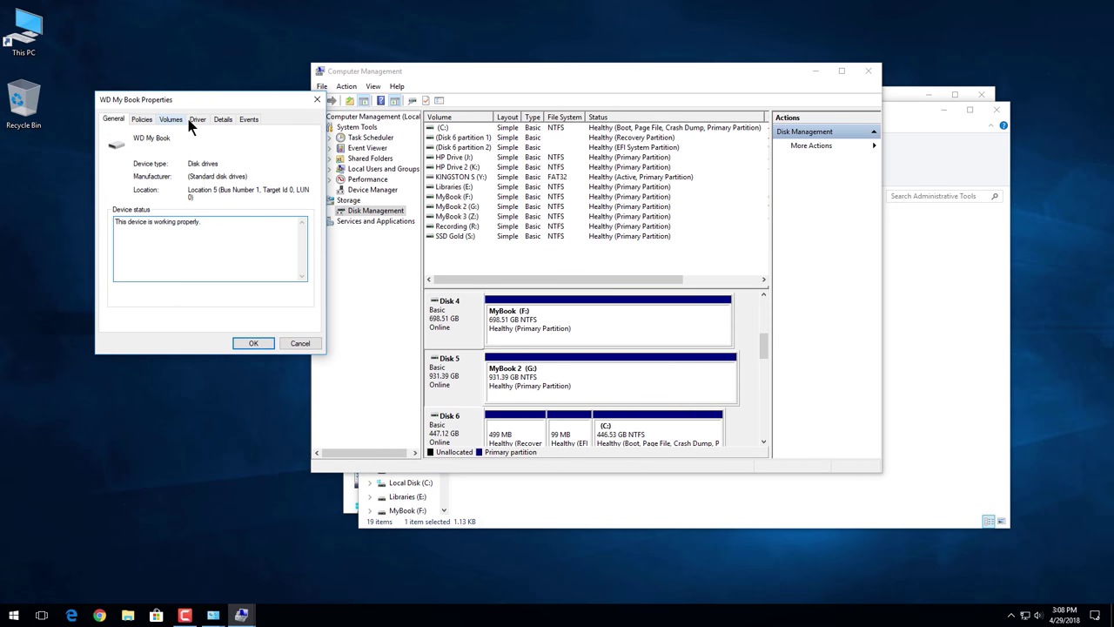
{"action": "left_click", "coordinate": [175, 119]}
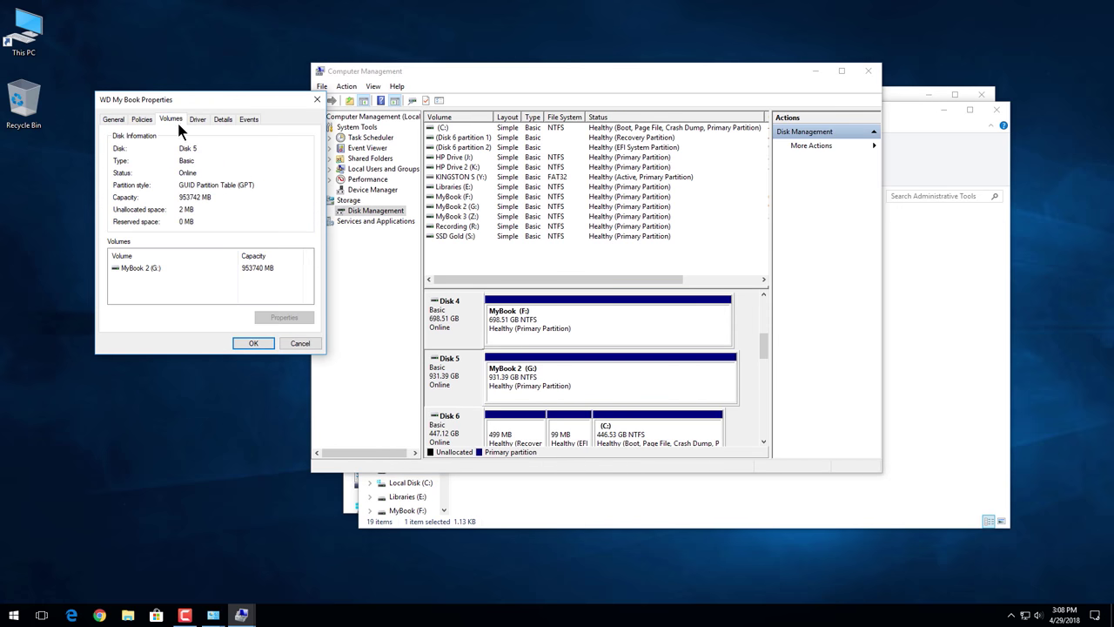
{"action": "left_click", "coordinate": [260, 346]}
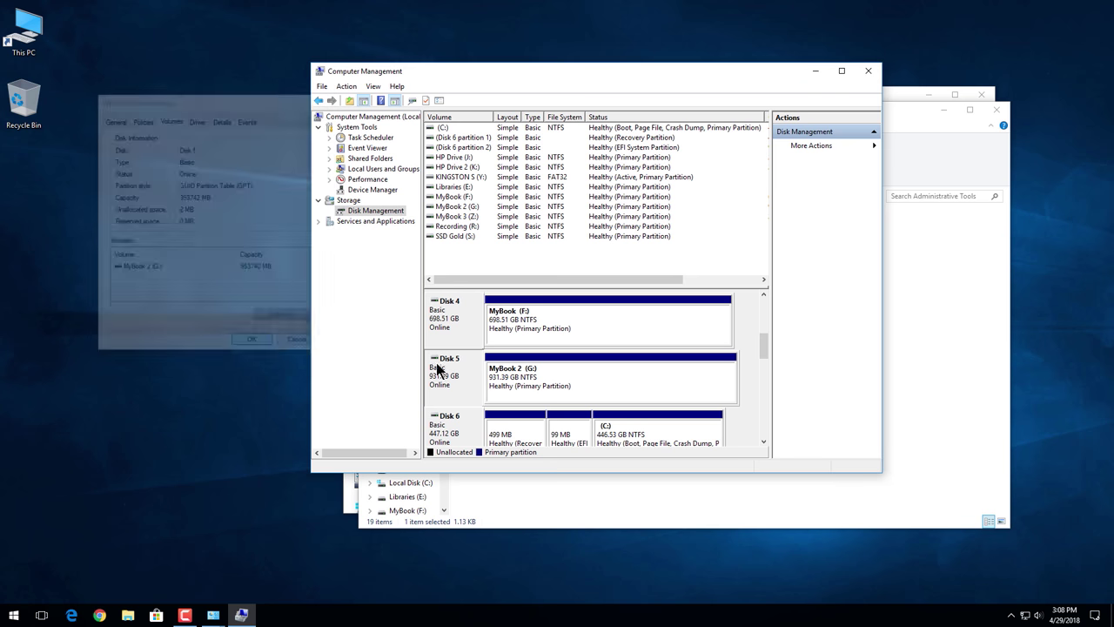
Open This PC and the empty MyBook 2 (G:) drive, then return to This PC.
{"action": "double_click", "coordinate": [10, 38]}
{"action": "left_click", "coordinate": [375, 302]}
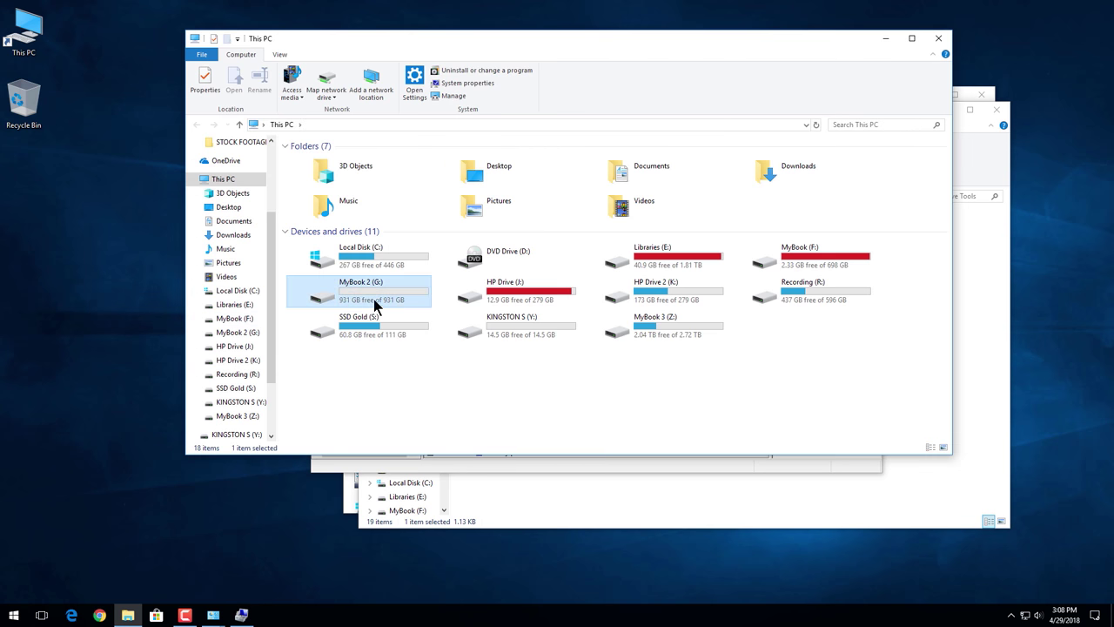
{"action": "double_click", "coordinate": [385, 292]}
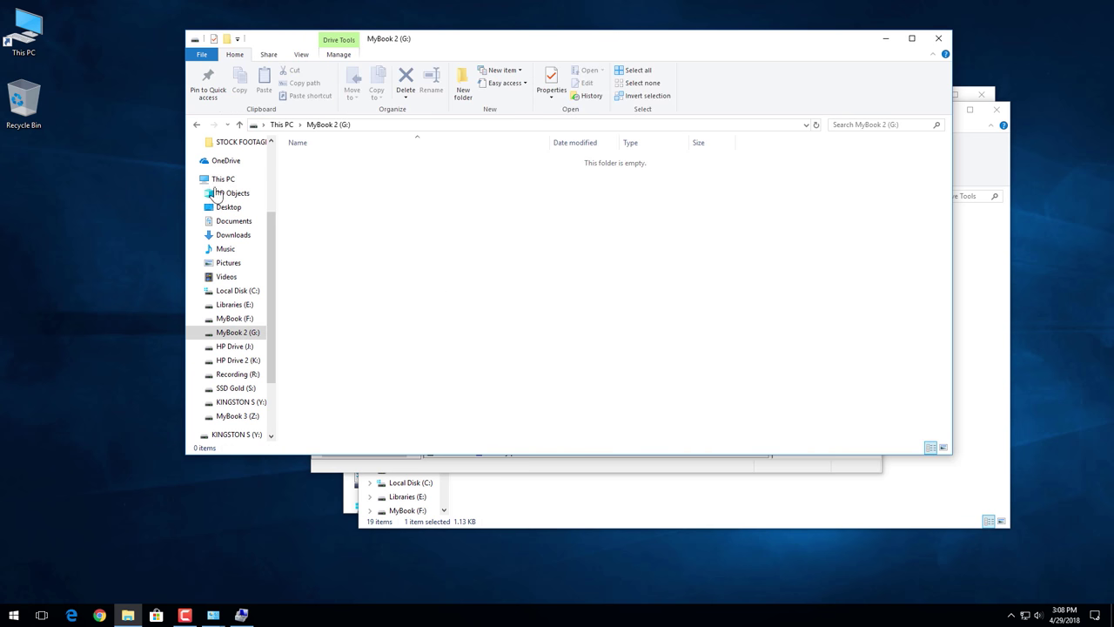
{"action": "left_click", "coordinate": [196, 124]}
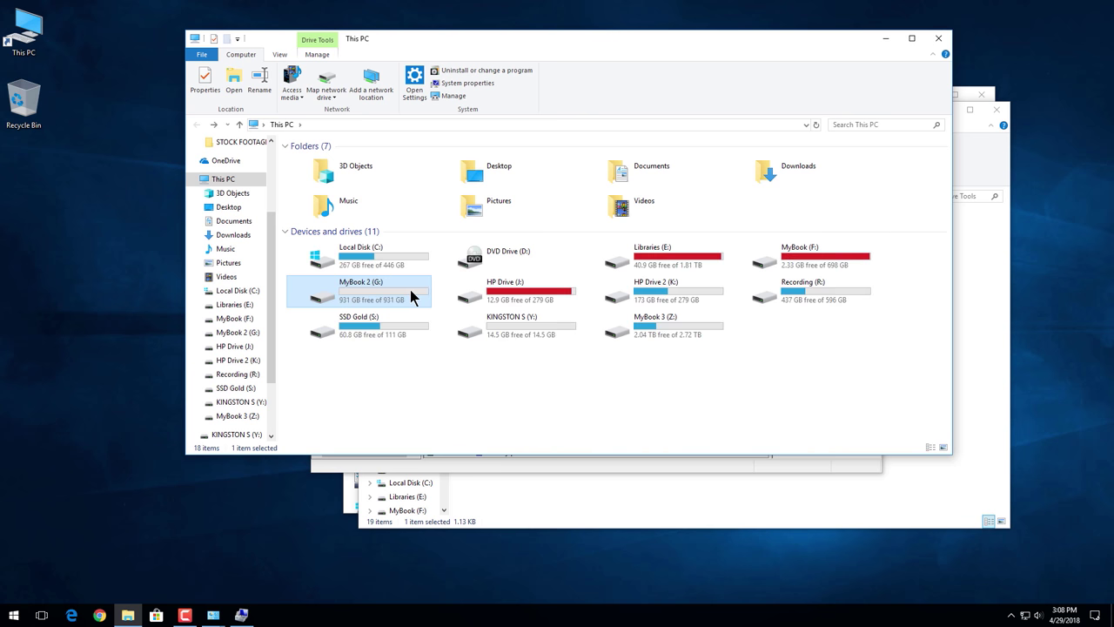